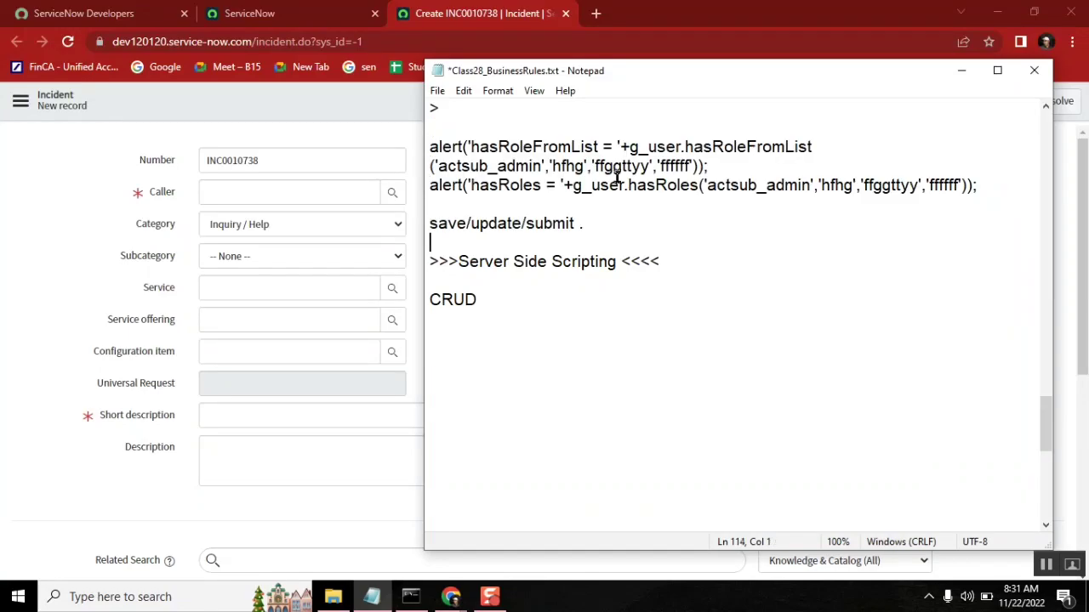
{"action": "key", "text": "Down"}
{"action": "key", "text": "Down"}
{"action": "key", "text": "Down"}
{"action": "key", "text": "Down"}
{"action": "key", "text": "Down"}
Step: Add a 'Business Rules:' line directly below CRUD in the server-side notes
{"action": "key", "text": "Up"}
{"action": "left_click", "coordinate": [718, 253]}
{"action": "left_click", "coordinate": [538, 303]}
{"action": "key", "text": "Return"}
{"action": "key", "text": "Return"}
{"action": "type", "text": "Business"}
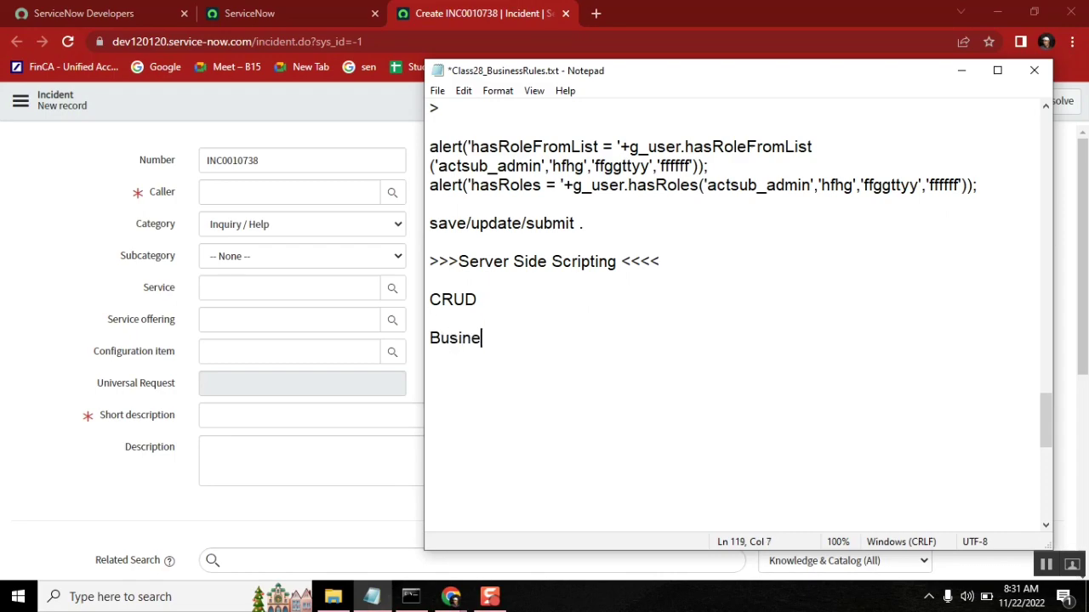
{"action": "type", "text": " Rules"}
{"action": "key", "text": "BackSpace"}
{"action": "type", "text": ":"}
Step: Switch to the meeting, admit the waiting participant, and minimize the meeting window
{"action": "key", "text": "alt+Tab"}
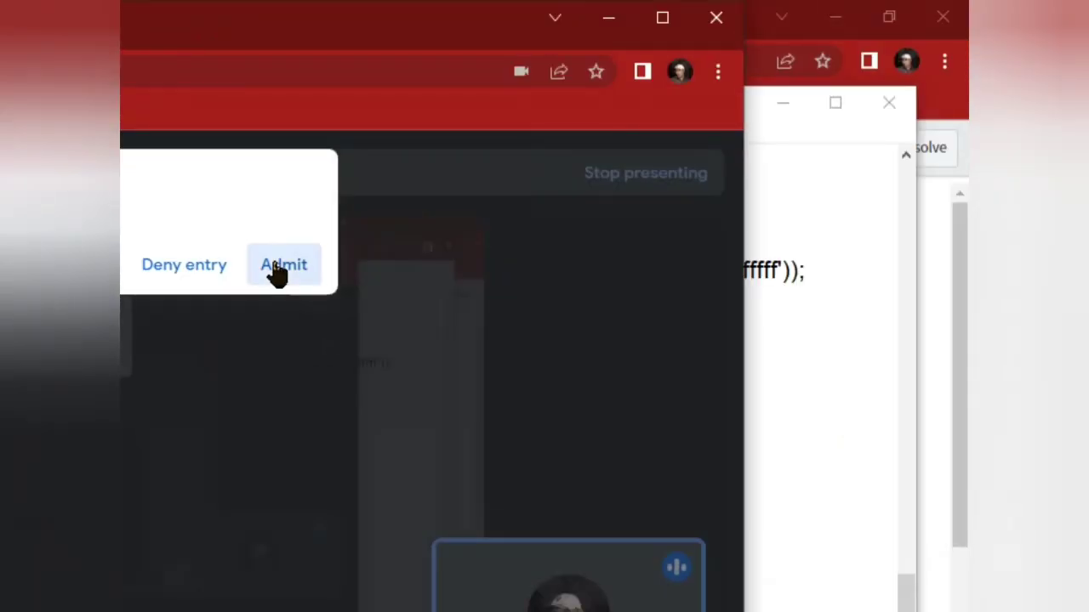
{"action": "left_click", "coordinate": [281, 265]}
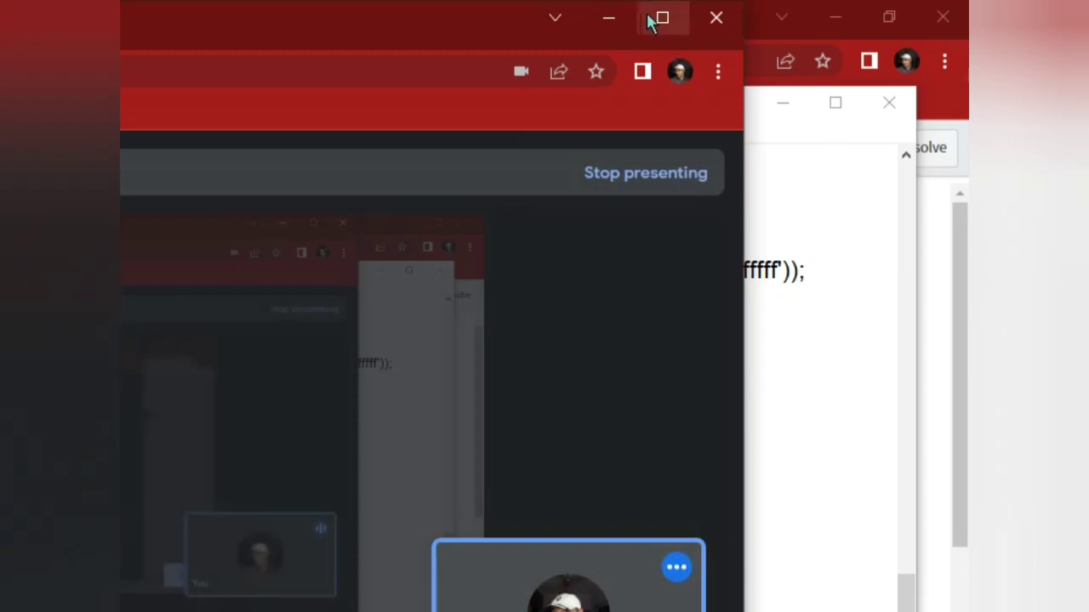
{"action": "left_click", "coordinate": [609, 18]}
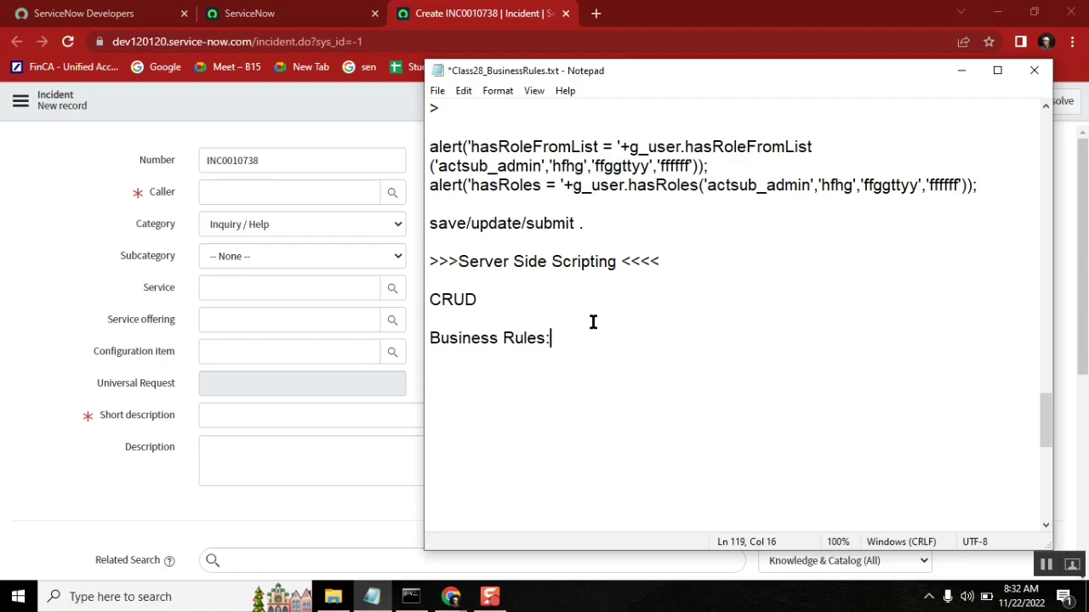
{"action": "double_click", "coordinate": [455, 346]}
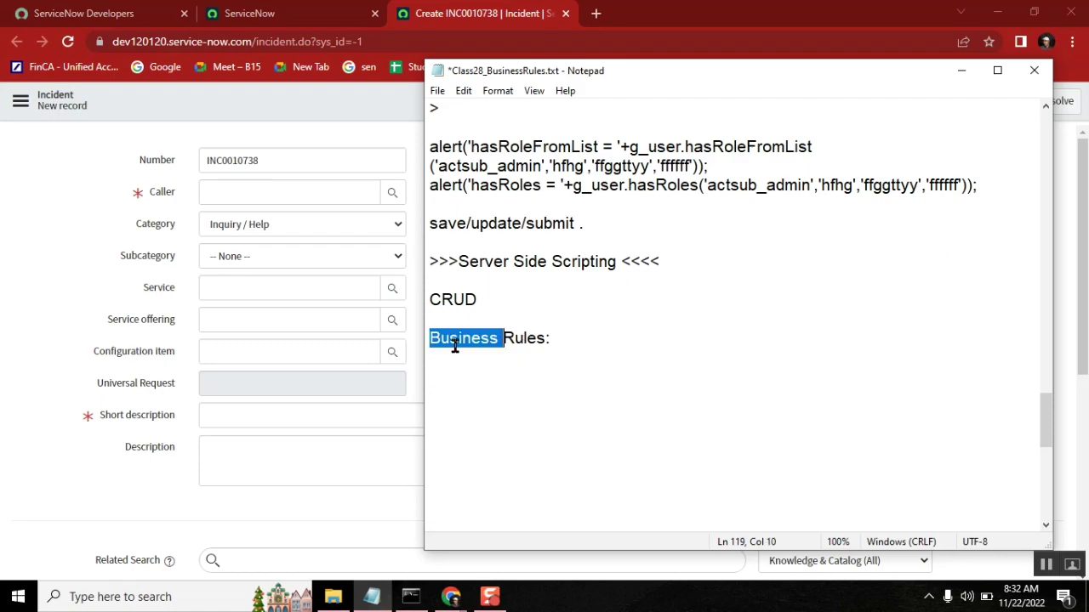
{"action": "left_click", "coordinate": [557, 344]}
{"action": "double_click", "coordinate": [497, 256]}
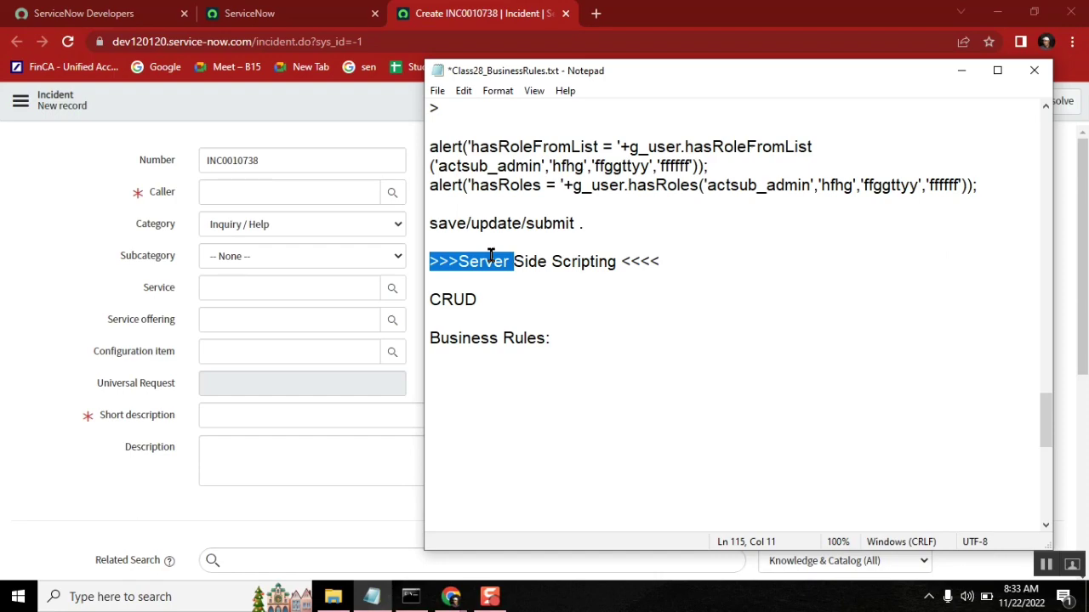
{"action": "double_click", "coordinate": [474, 338]}
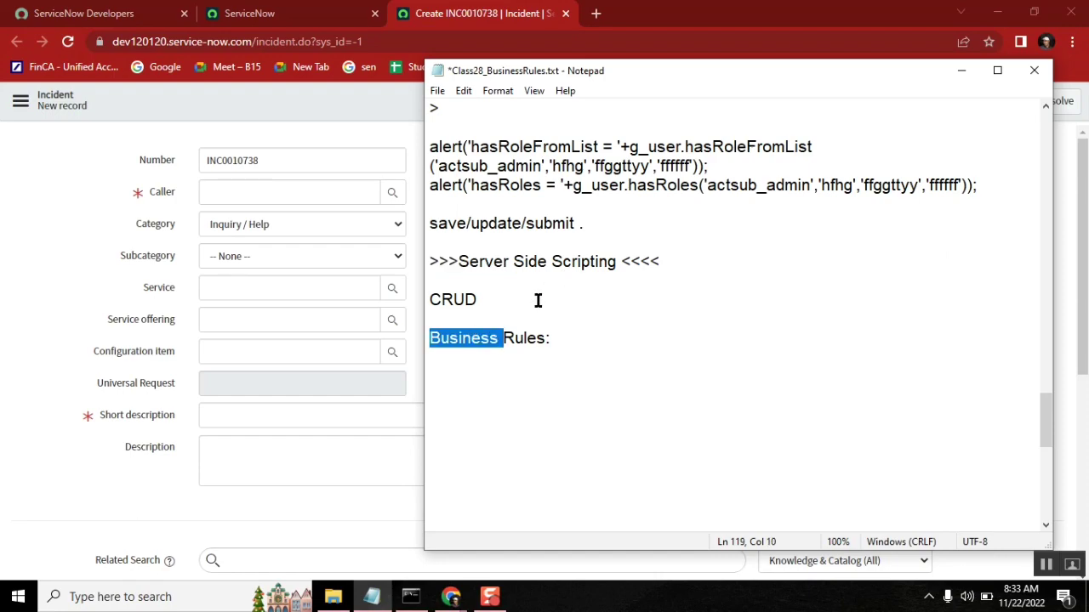
{"action": "left_click", "coordinate": [669, 258]}
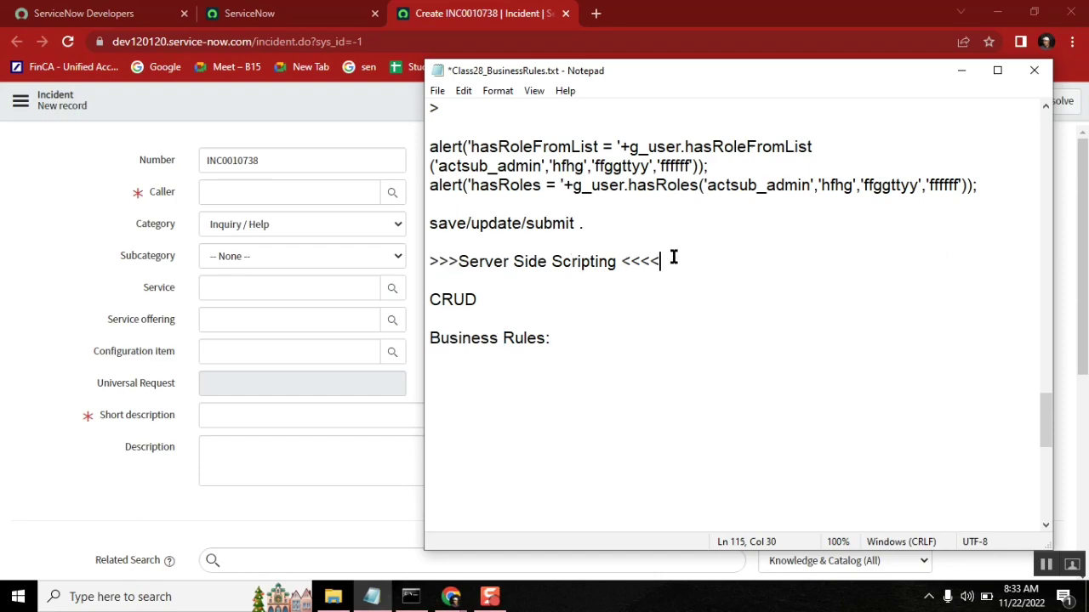
Step: Under the scripting heading, list BR, script include, data policy and ui action on separate lines
{"action": "key", "text": "Return"}
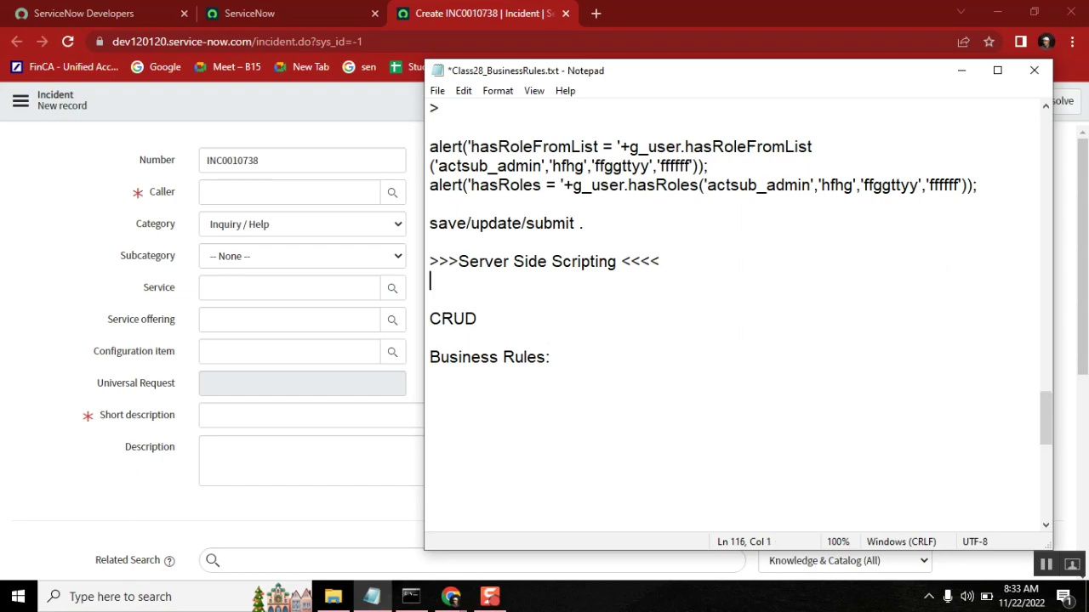
{"action": "type", "text": "BR"}
{"action": "key", "text": "Return"}
{"action": "type", "text": "s"}
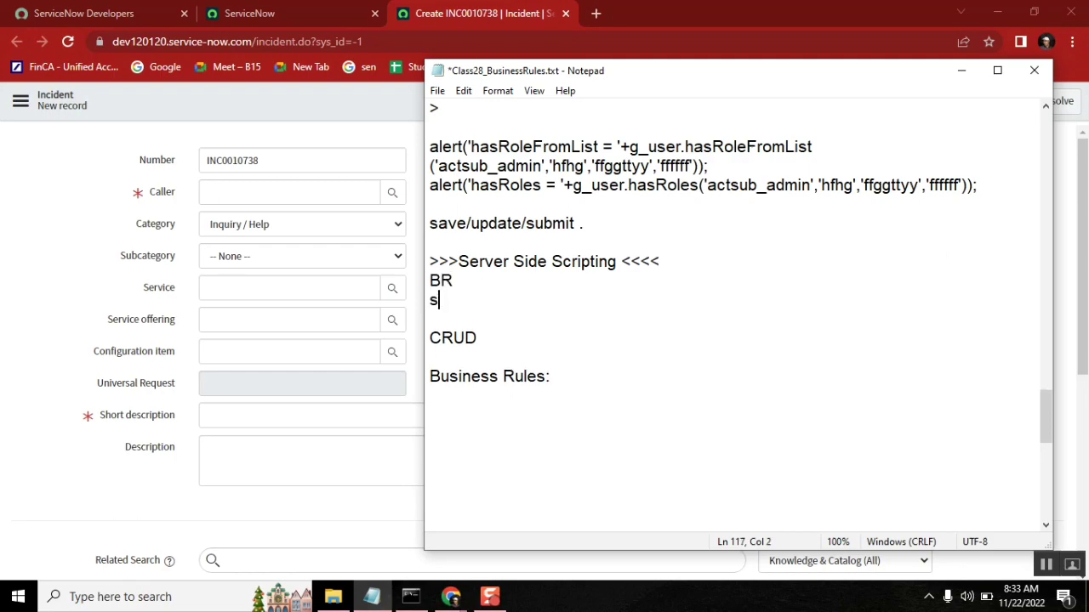
{"action": "type", "text": "chr"}
{"action": "key", "text": "BackSpace"}
{"action": "key", "text": "BackSpace"}
{"action": "type", "text": "ript include"}
{"action": "key", "text": "Return"}
{"action": "type", "text": "da"}
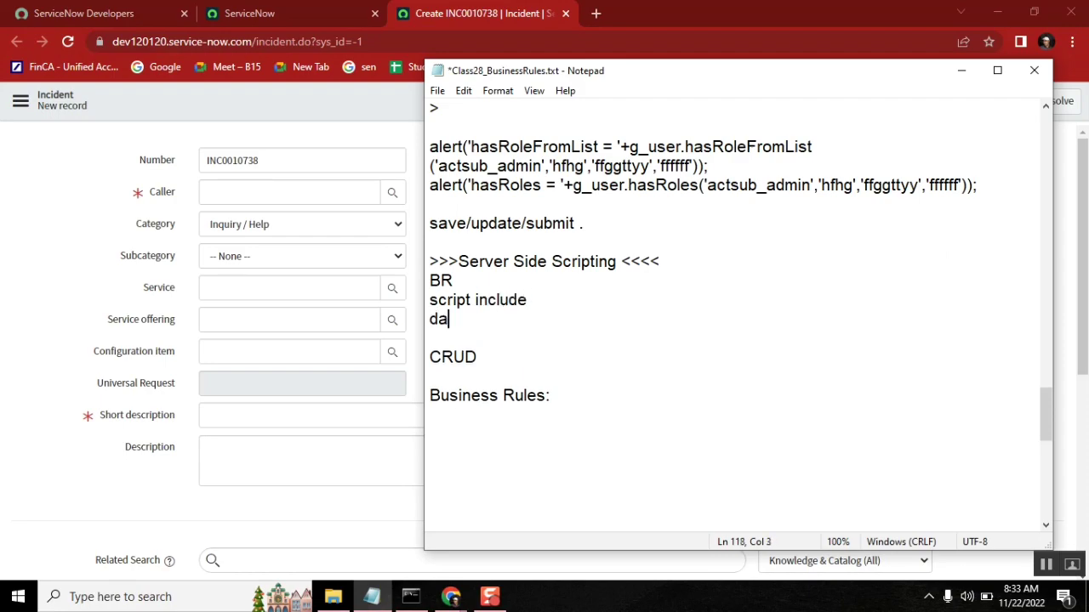
{"action": "type", "text": "ta policy"}
{"action": "key", "text": "Return"}
{"action": "type", "text": "u"}
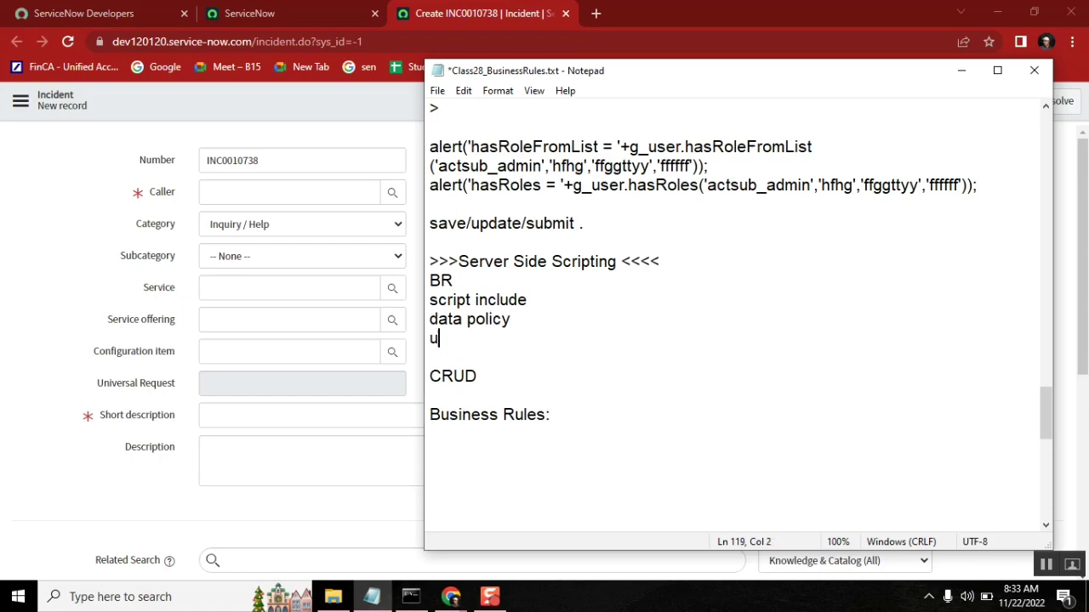
{"action": "type", "text": "i action"}
Step: Continue the list with notification, sjobs and tranform maps
{"action": "key", "text": "Return"}
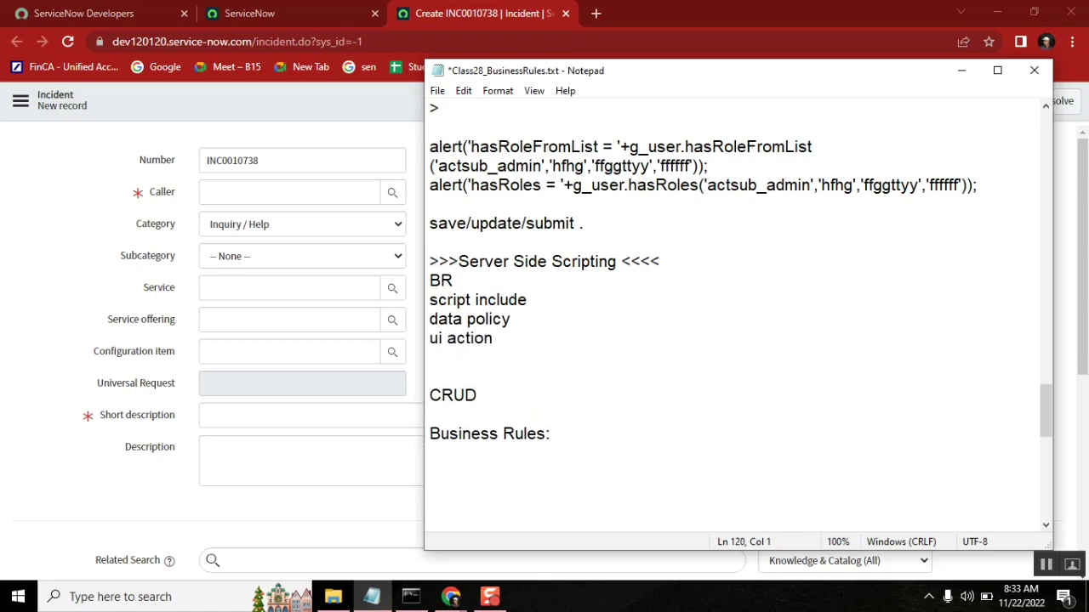
{"action": "type", "text": "notification"}
{"action": "key", "text": "Return"}
{"action": "type", "text": "sche"}
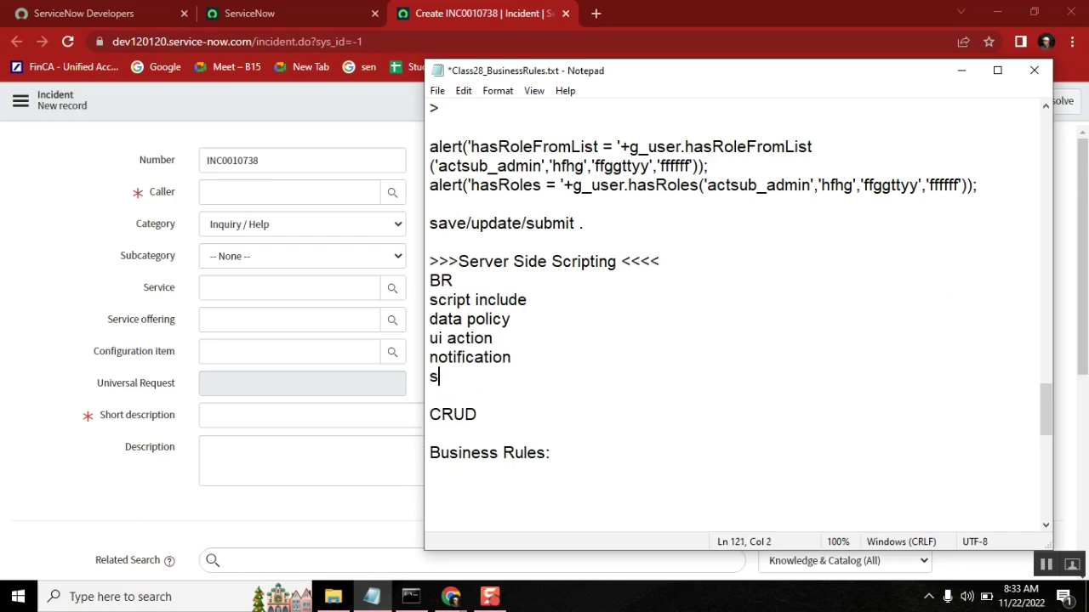
{"action": "key", "text": "BackSpace"}
{"action": "key", "text": "BackSpace"}
{"action": "key", "text": "BackSpace"}
{"action": "type", "text": "jobs"}
{"action": "key", "text": "Return"}
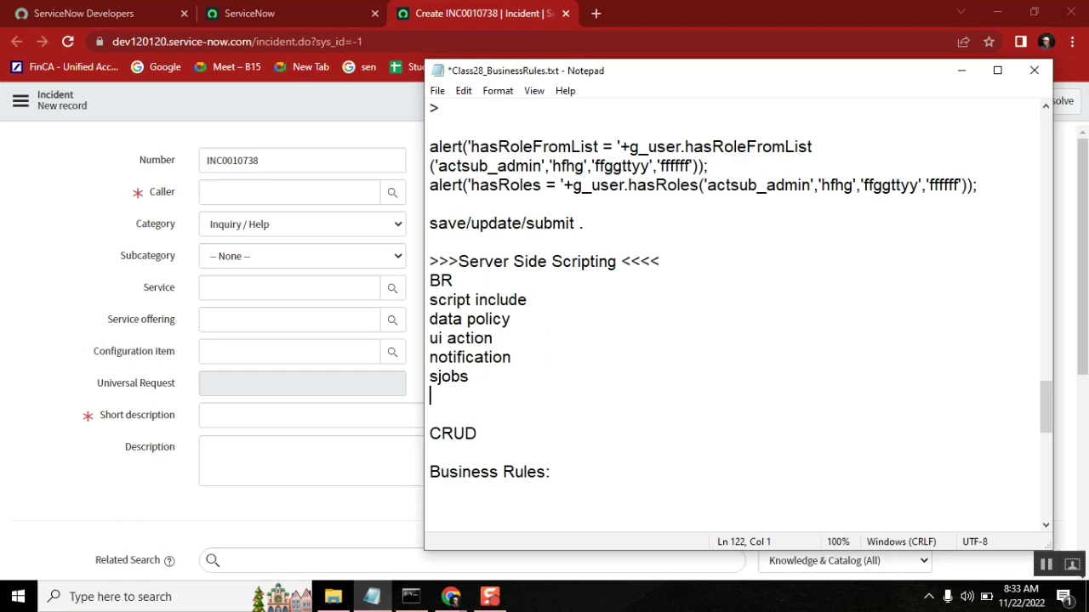
{"action": "type", "text": "tras"}
{"action": "key", "text": "BackSpace"}
{"action": "type", "text": "nform"}
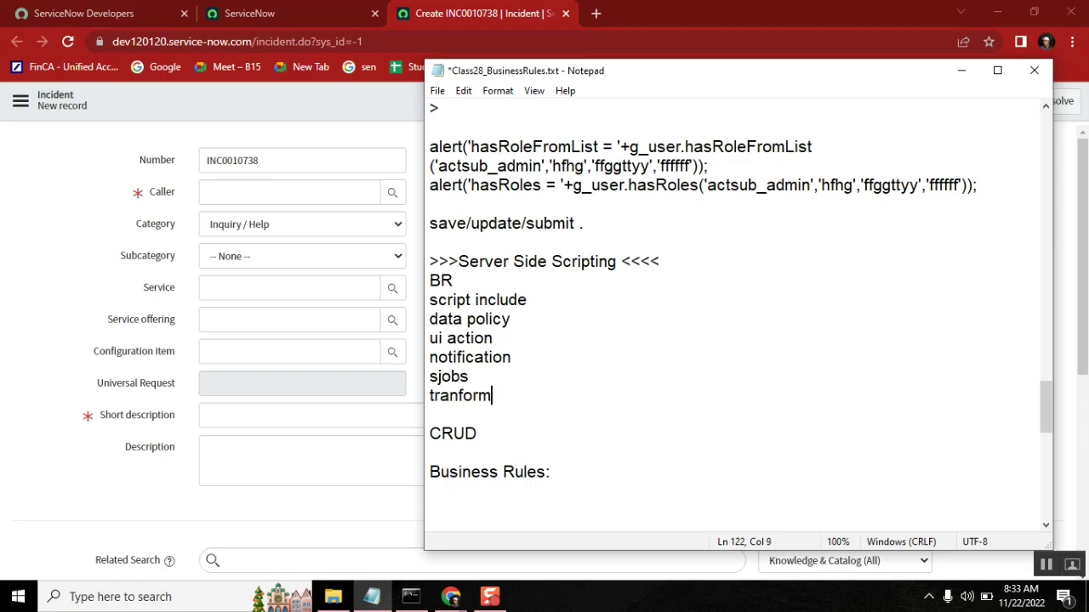
{"action": "type", "text": " maps"}
Step: Finish the list with fix background and workflow - run script, plus a trailing blank line
{"action": "key", "text": "Return"}
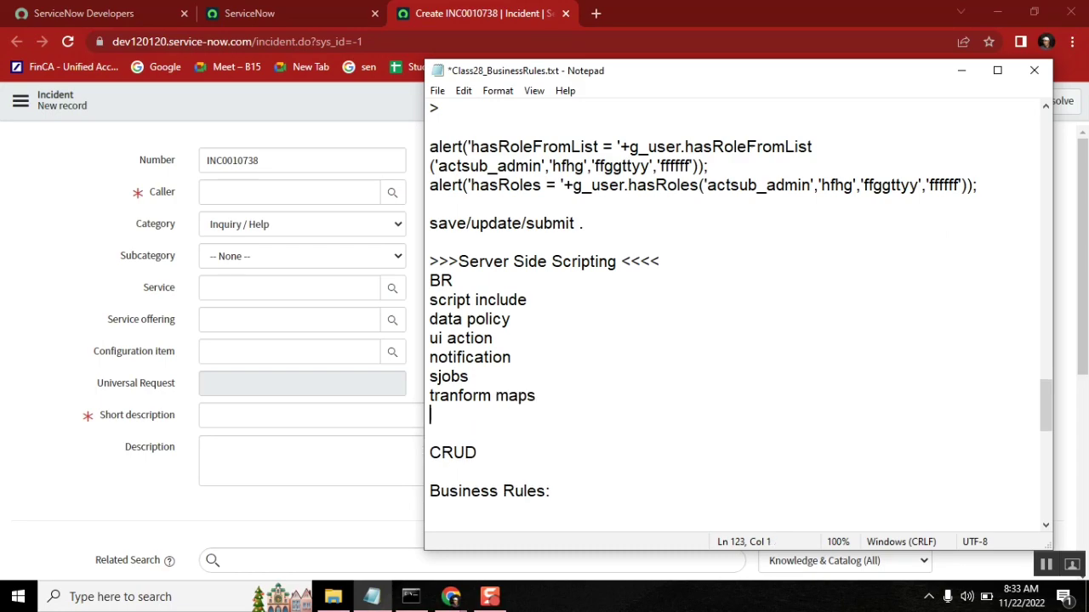
{"action": "type", "text": "fix background"}
{"action": "key", "text": "Return"}
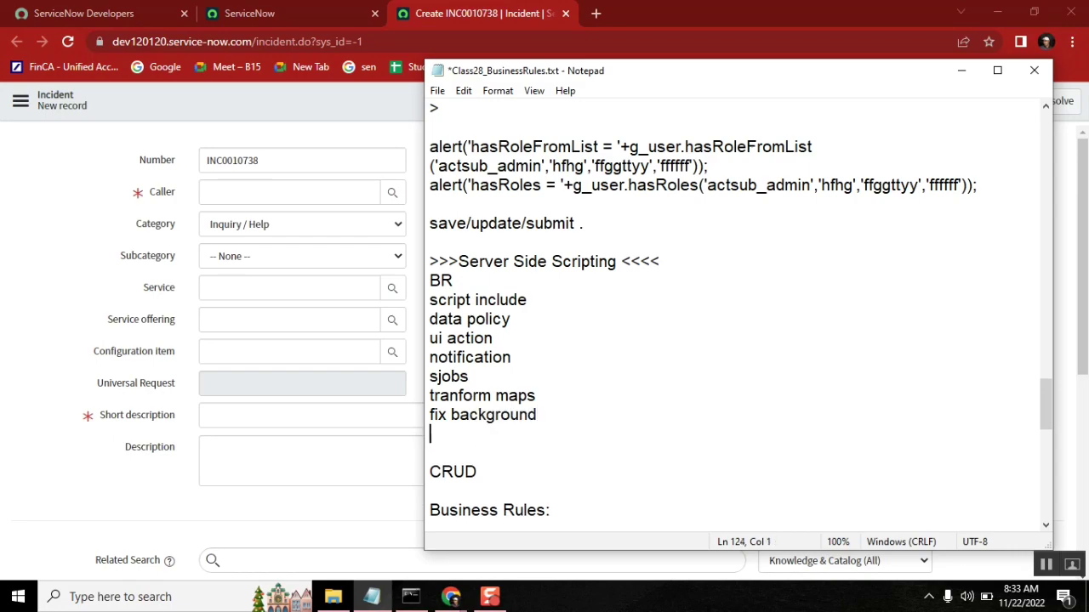
{"action": "type", "text": "workflow "}
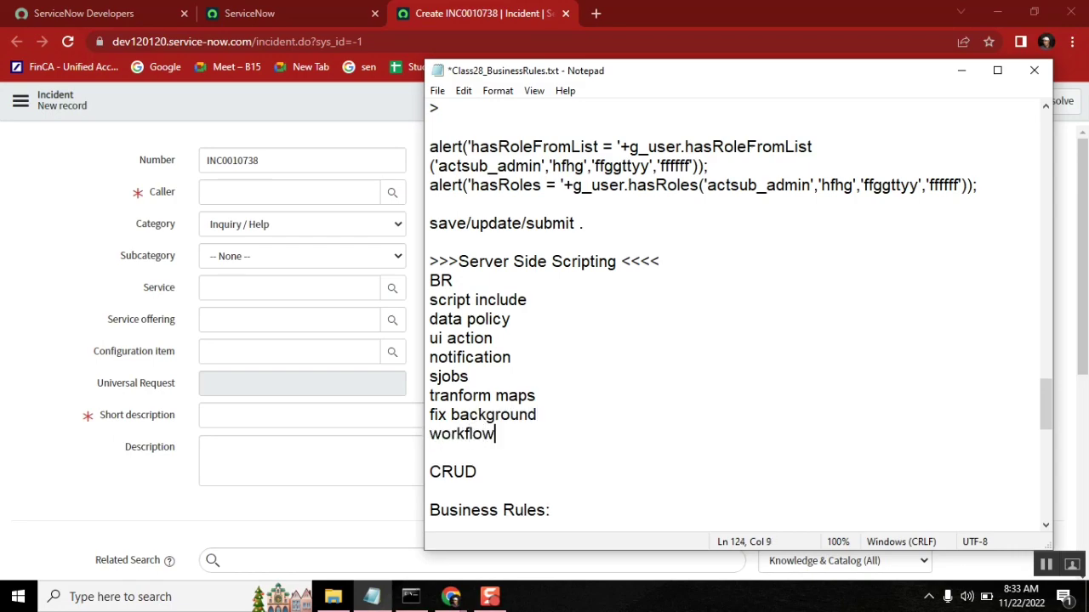
{"action": "type", "text": "- run script"}
{"action": "key", "text": "Return"}
Step: Add 'flow designmer' after workflow - run script and begin a 'record' line
{"action": "key", "text": "Down"}
{"action": "key", "text": "Down"}
{"action": "key", "text": "Down"}
{"action": "key", "text": "Down"}
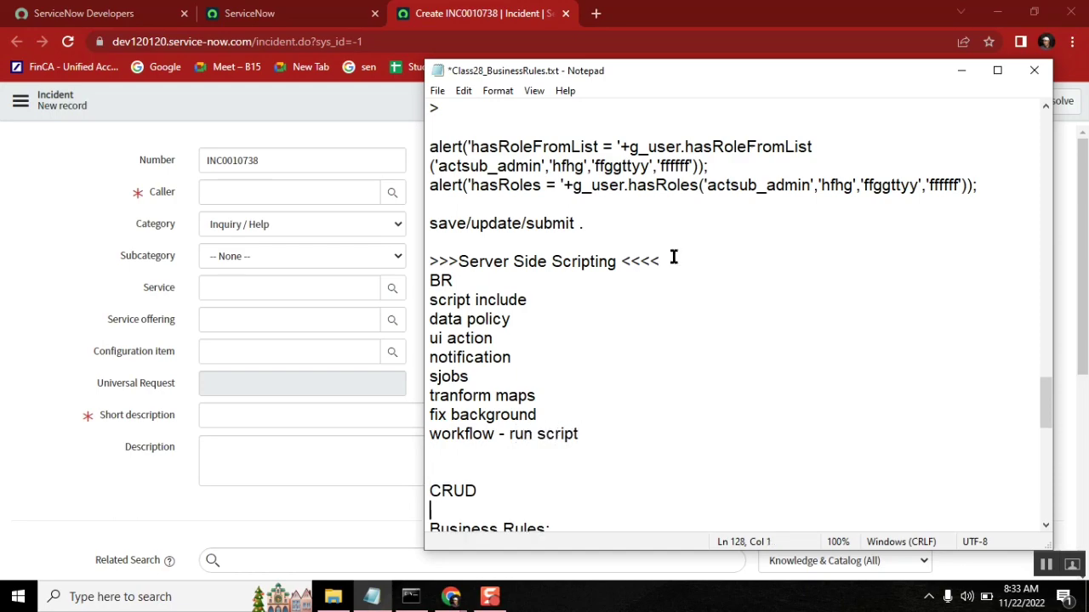
{"action": "scroll", "coordinate": [673, 256], "scroll_direction": "down", "scroll_amount": 2}
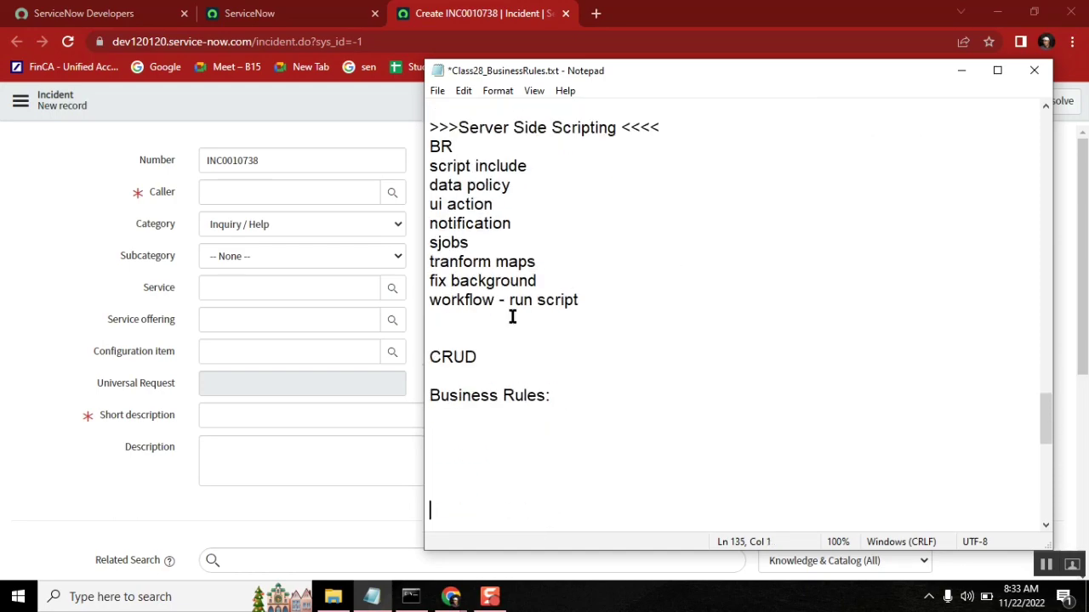
{"action": "left_click", "coordinate": [482, 312]}
{"action": "type", "text": "flow design"}
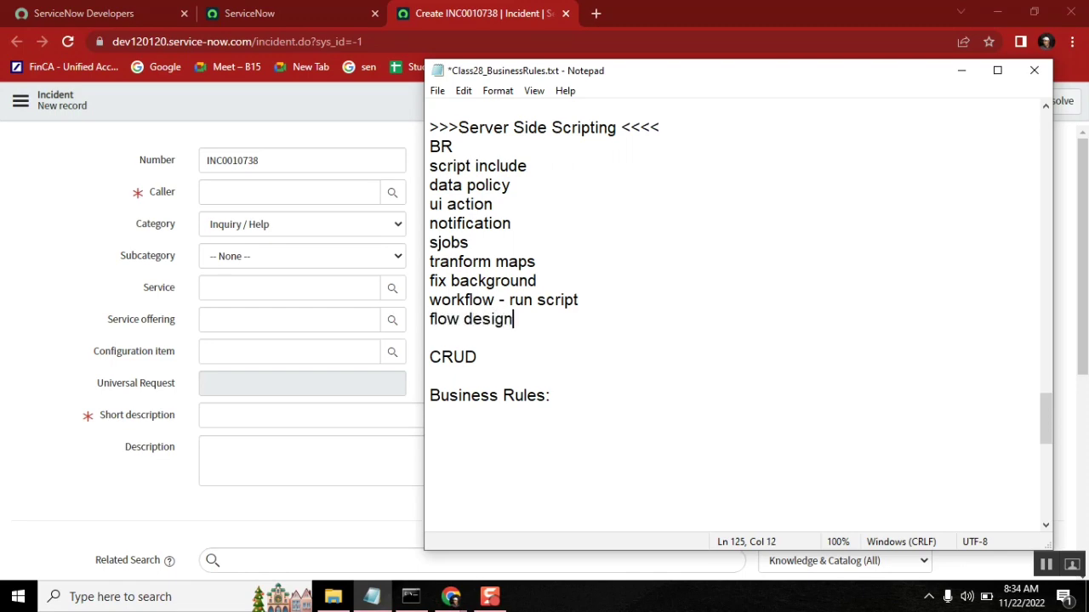
{"action": "type", "text": "mer"}
{"action": "key", "text": "Return"}
{"action": "type", "text": "record"}
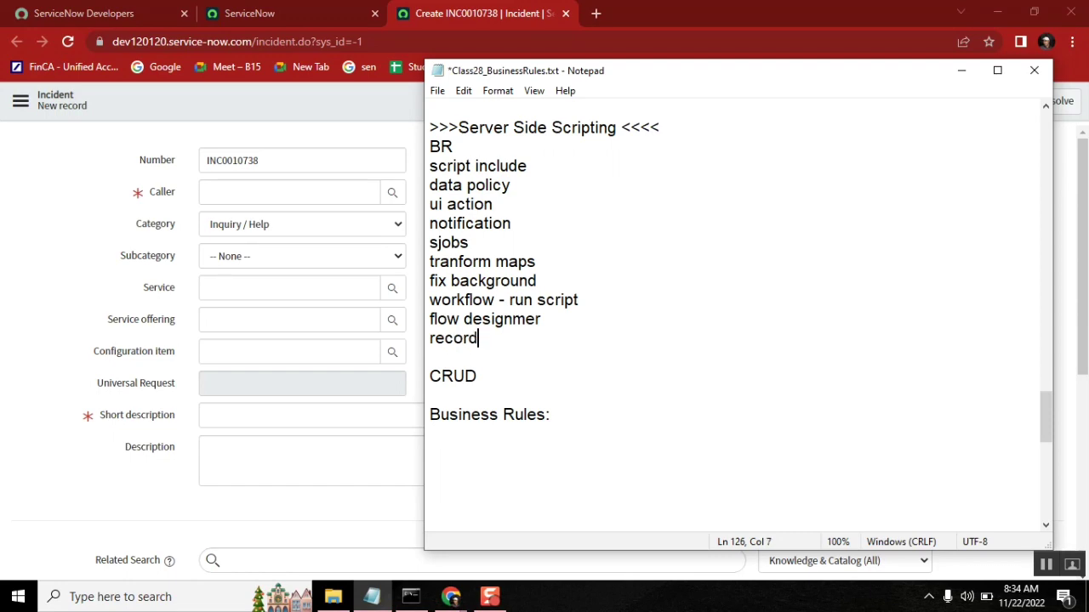
Step: Highlight the words workflow and sjobs to point them out
{"action": "double_click", "coordinate": [442, 301]}
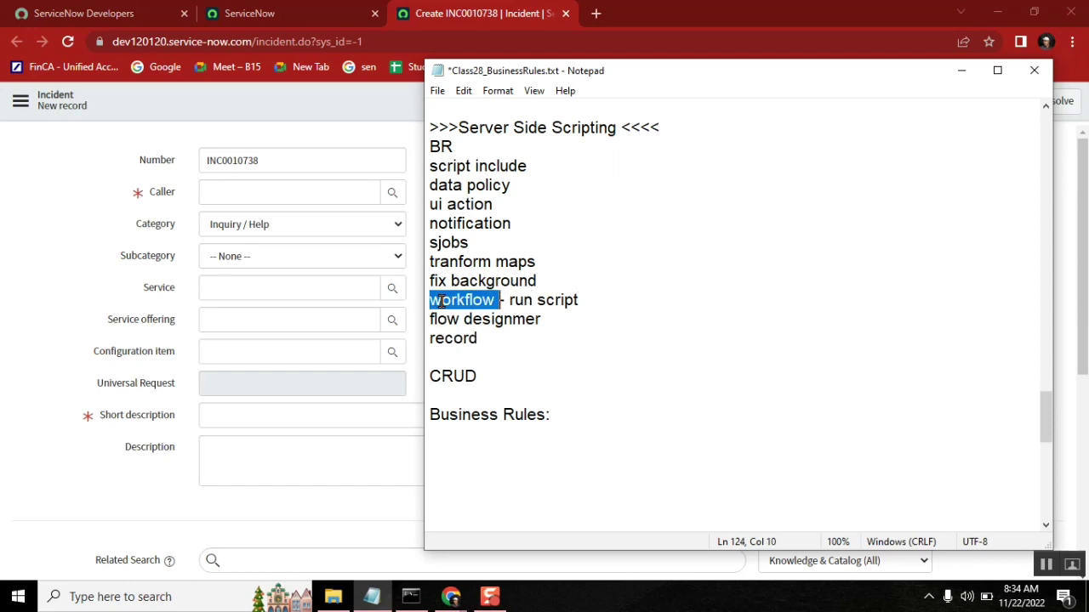
{"action": "left_click", "coordinate": [435, 243]}
{"action": "double_click", "coordinate": [436, 243]}
{"action": "double_click", "coordinate": [443, 302]}
Step: Complete 'record producer' and add 'intergration scripting', fixing its missing n
{"action": "left_click", "coordinate": [503, 337]}
{"action": "type", "text": "producer"}
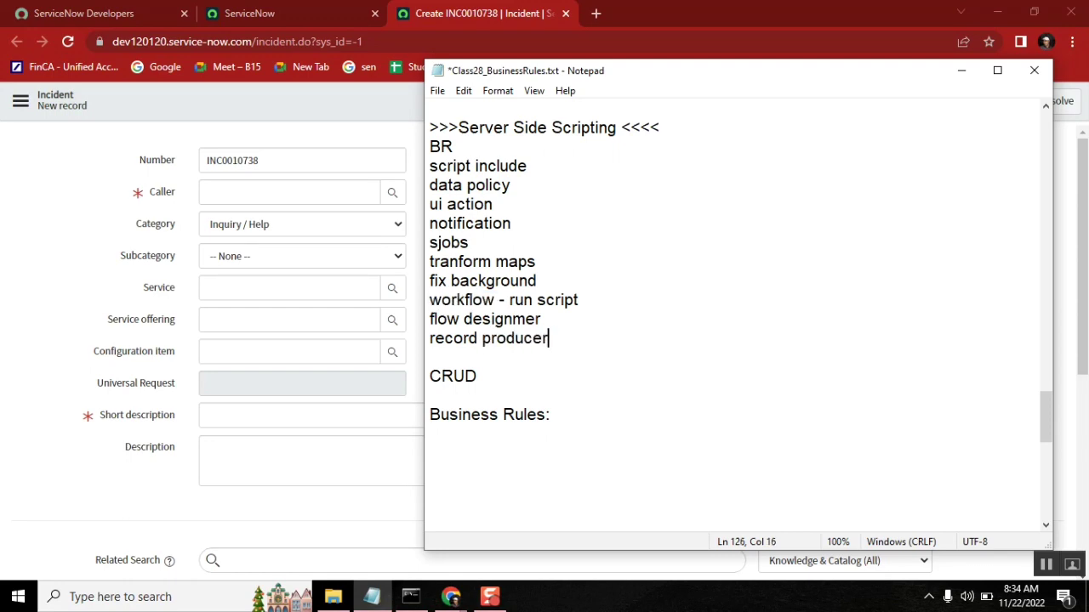
{"action": "key", "text": "Return"}
{"action": "type", "text": "int"}
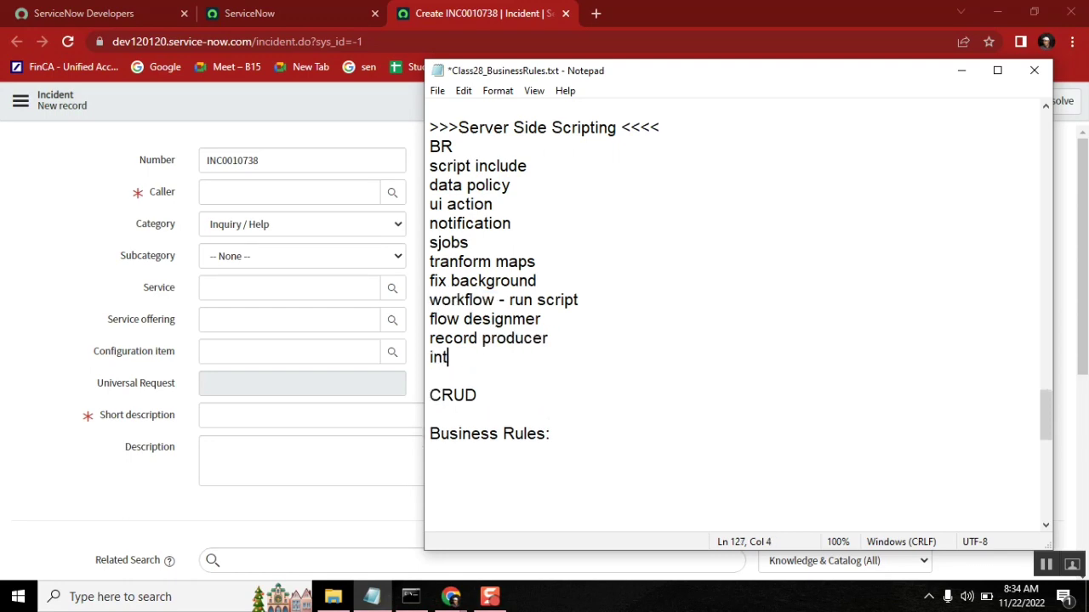
{"action": "type", "text": "ergratio scripting"}
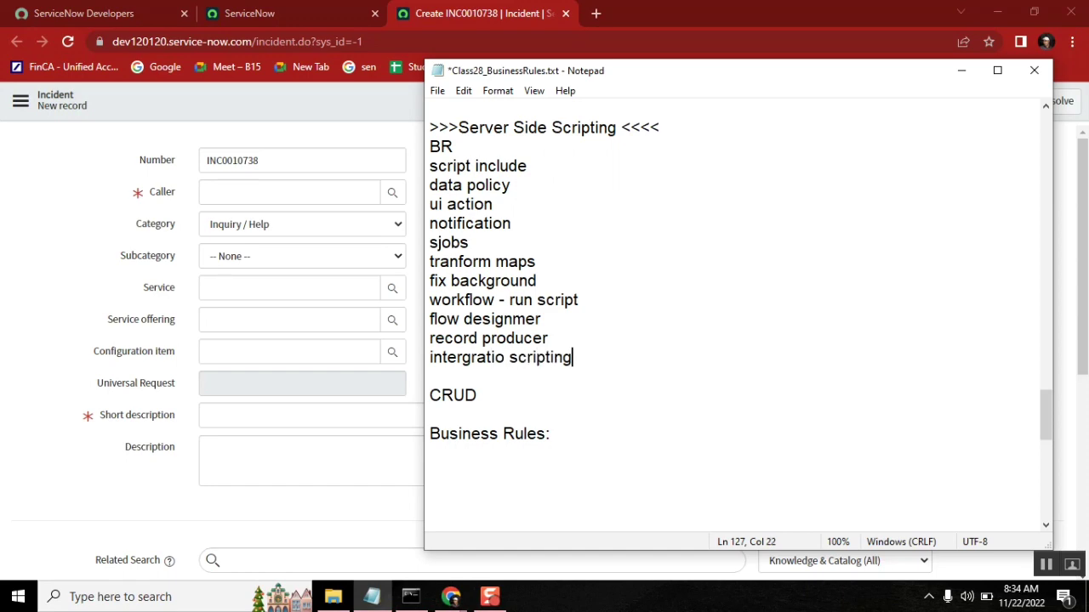
{"action": "key", "text": "Return"}
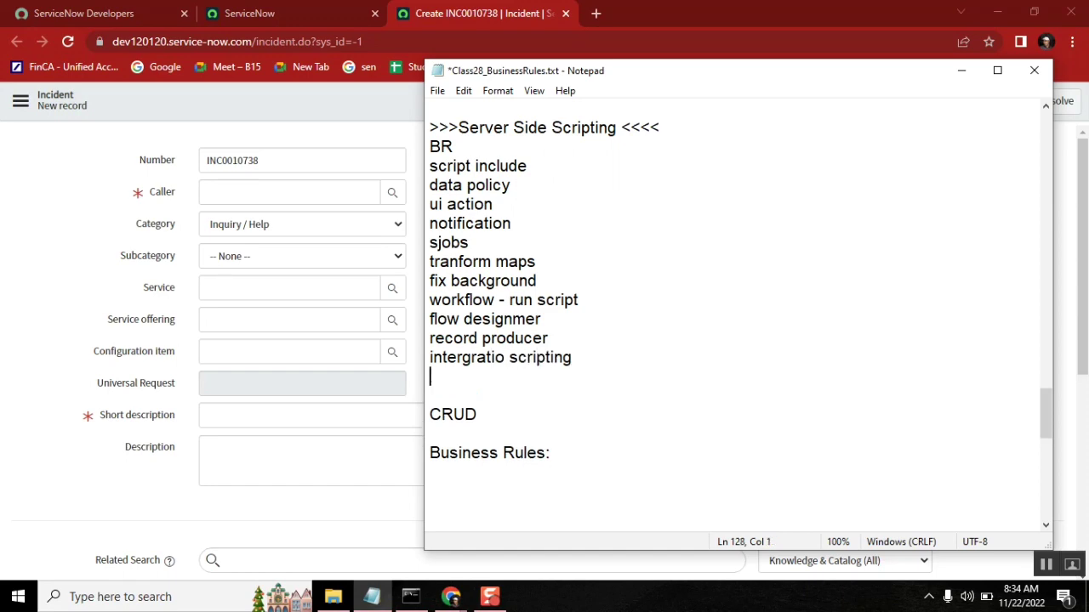
{"action": "left_click", "coordinate": [503, 358]}
{"action": "type", "text": "n"}
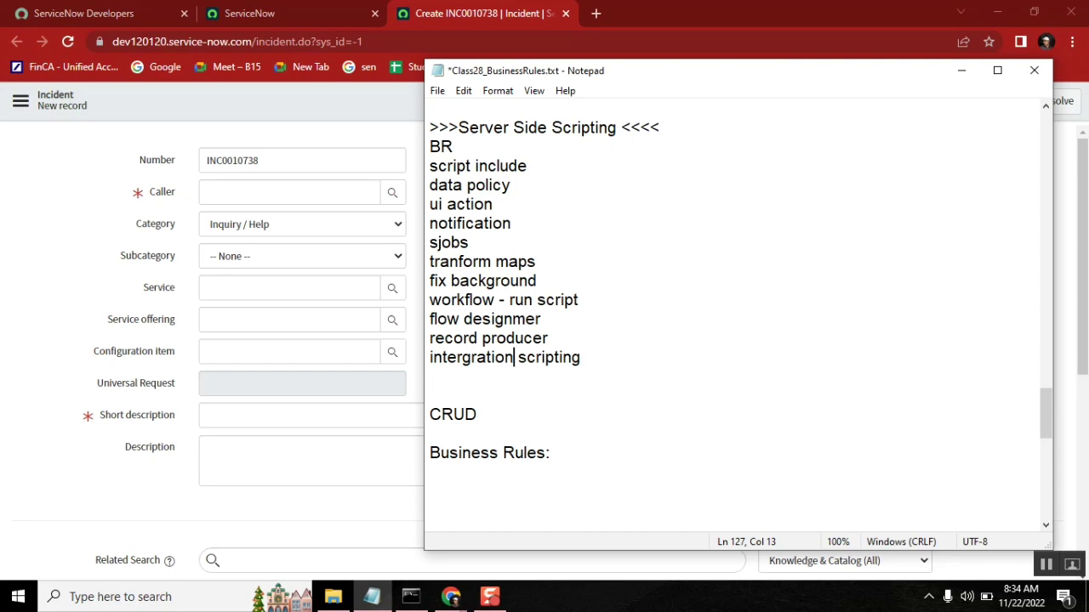
Step: Correct 'designmer' to 'designer' in the flow designer topic
{"action": "double_click", "coordinate": [435, 299]}
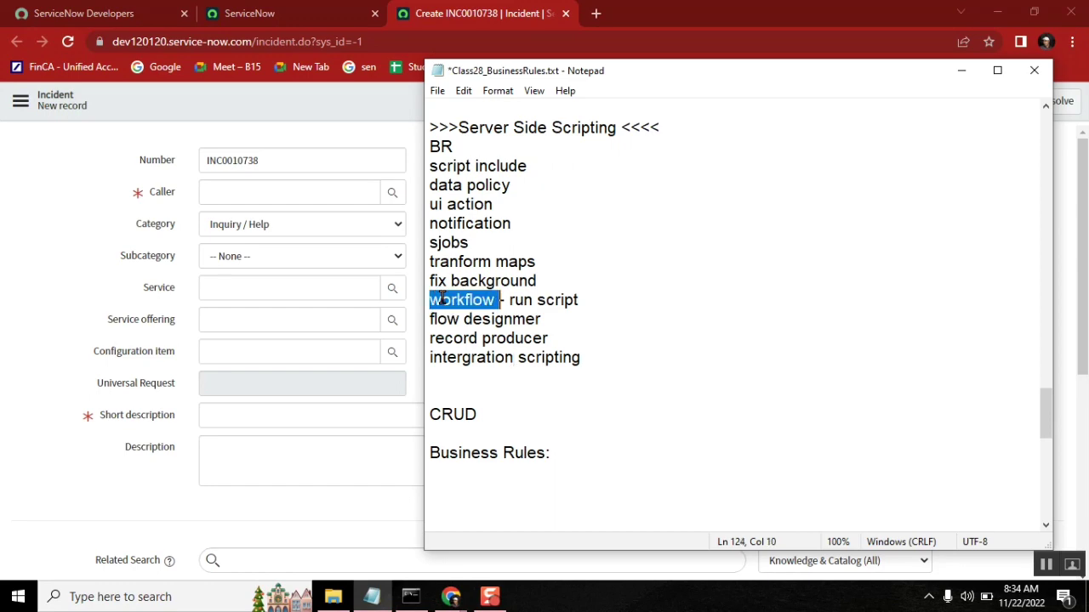
{"action": "left_click", "coordinate": [595, 295]}
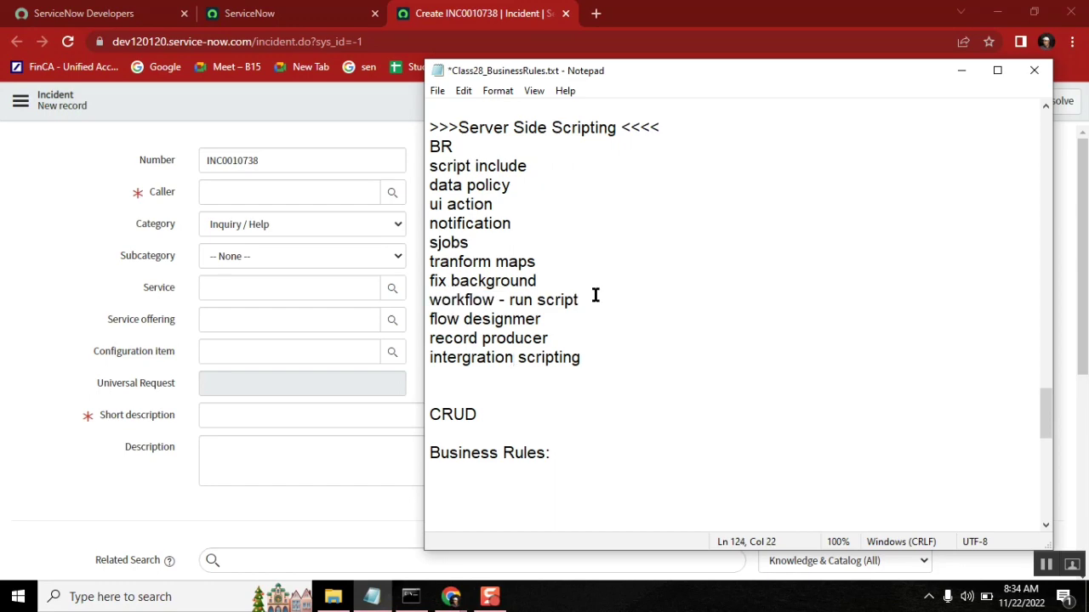
{"action": "left_click", "coordinate": [599, 358]}
{"action": "double_click", "coordinate": [460, 317]}
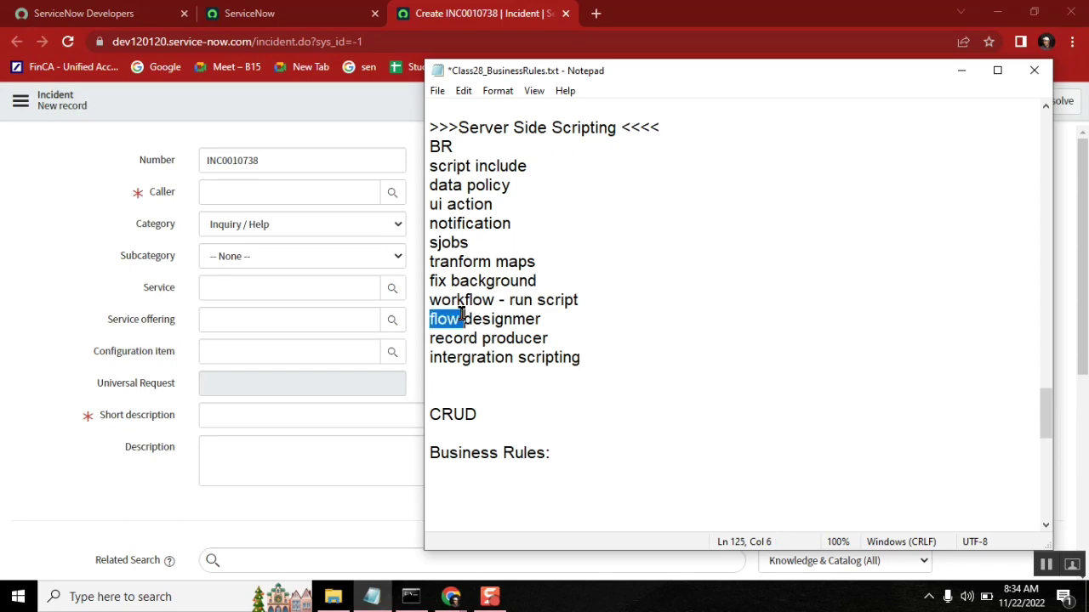
{"action": "left_click", "coordinate": [527, 319]}
{"action": "key", "text": "BackSpace"}
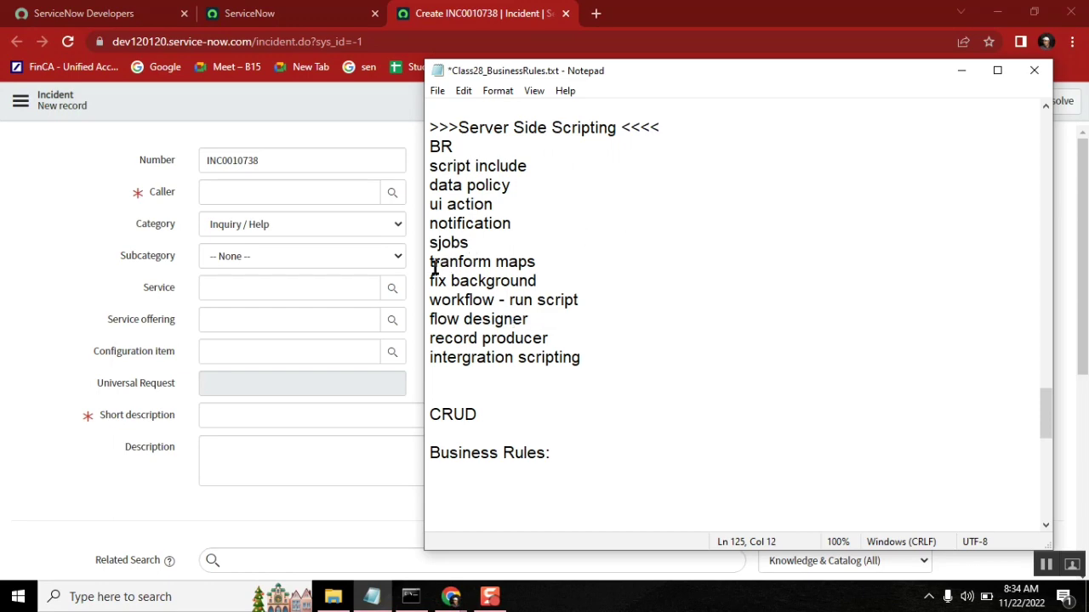
Step: Widen the Notepad window and append '/ email scripting' to the notification topic
{"action": "left_click_drag", "start_coordinate": [422, 261], "coordinate": [286, 273]}
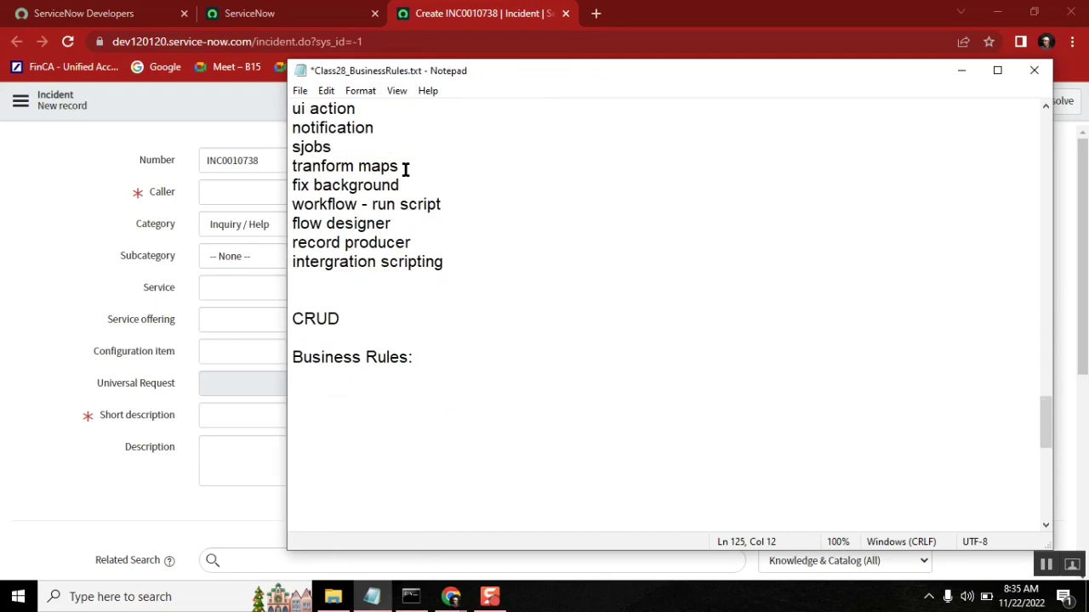
{"action": "left_click", "coordinate": [314, 128]}
{"action": "double_click", "coordinate": [314, 128]}
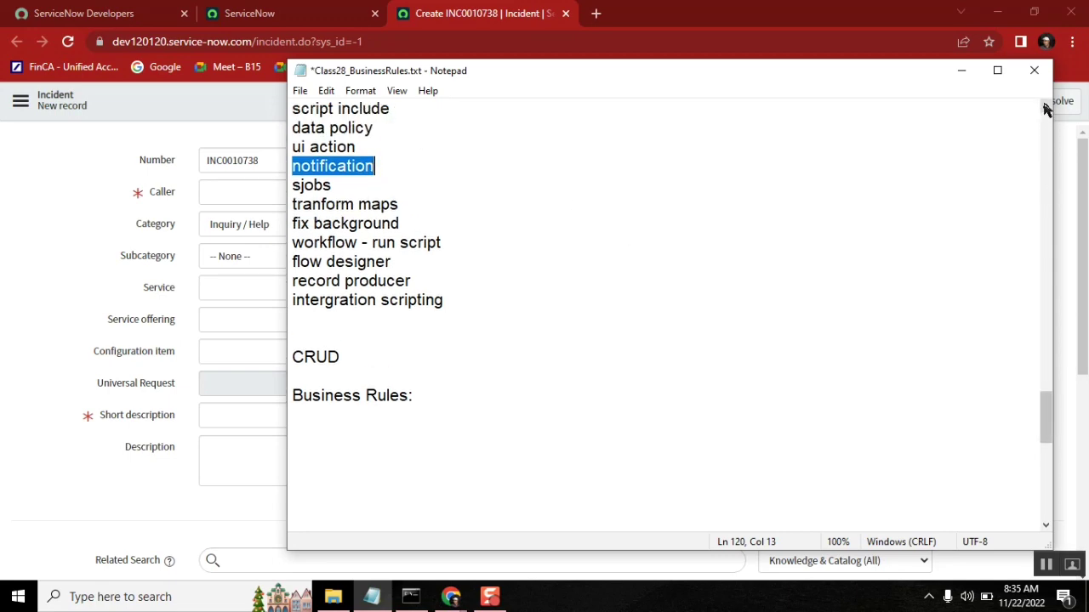
{"action": "scroll", "coordinate": [1045, 108], "scroll_direction": "up", "scroll_amount": 1}
{"action": "left_click", "coordinate": [416, 226]}
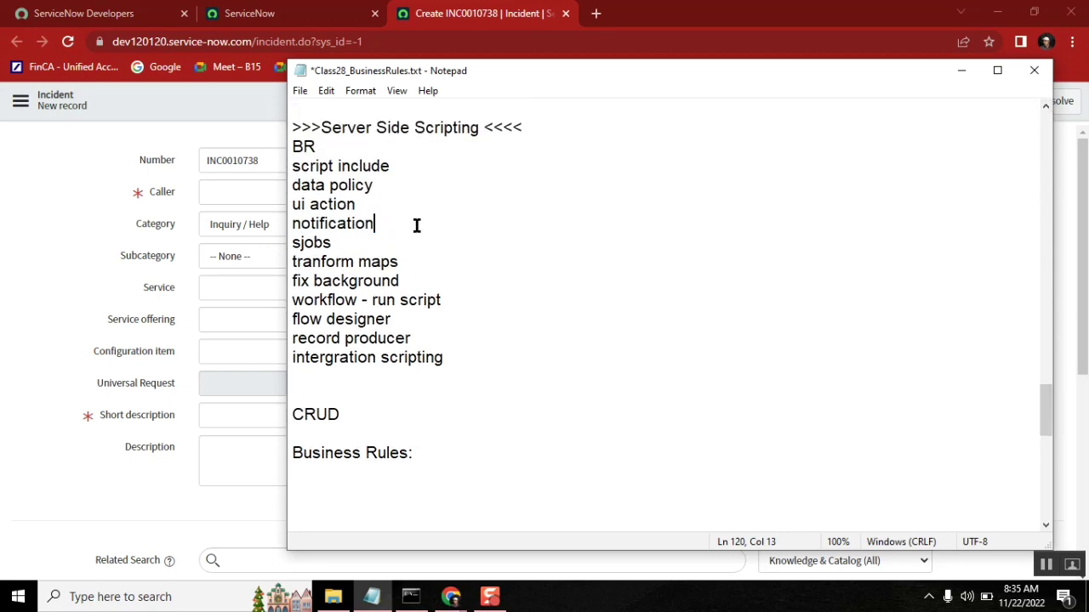
{"action": "type", "text": "/ email scripting"}
Step: Add an 'inbound & outbound' topic below intergration scripting
{"action": "key", "text": "Down"}
{"action": "key", "text": "Down"}
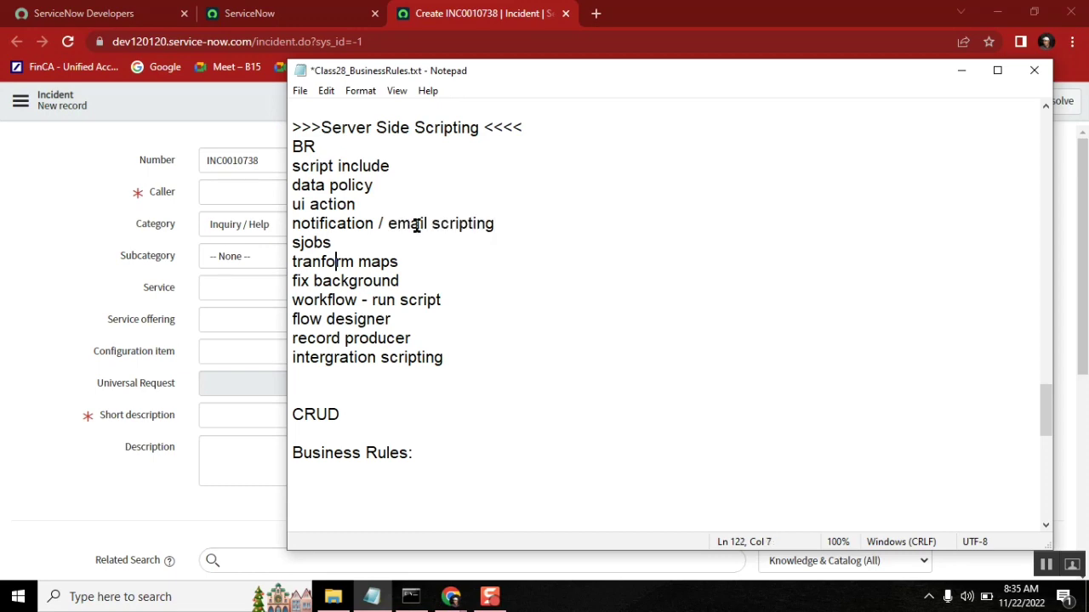
{"action": "key", "text": "Down"}
{"action": "key", "text": "Down"}
{"action": "key", "text": "Down"}
{"action": "key", "text": "Down"}
{"action": "key", "text": "Down"}
{"action": "key", "text": "Down"}
{"action": "type", "text": "inbound "}
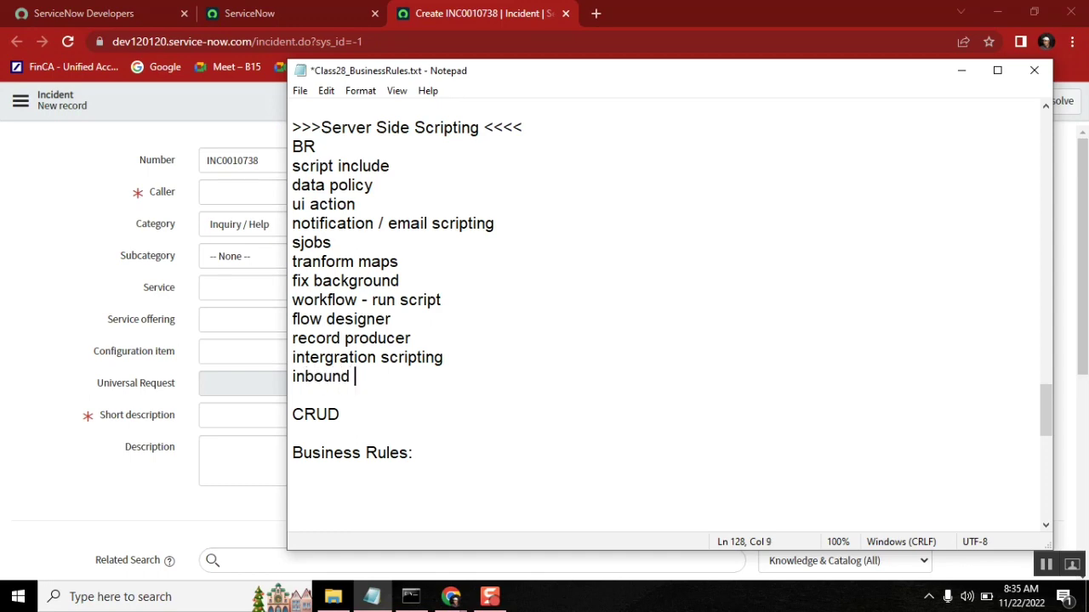
{"action": "type", "text": "outboung"}
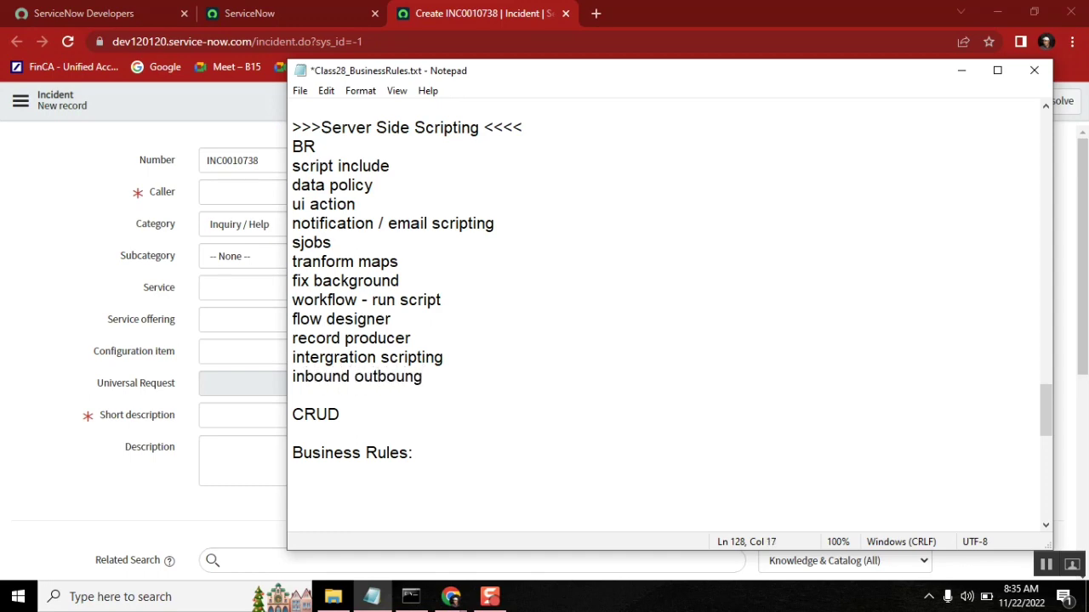
{"action": "key", "text": "BackSpace"}
{"action": "type", "text": "d"}
{"action": "left_click", "coordinate": [354, 376]}
{"action": "type", "text": "&"}
{"action": "left_click", "coordinate": [335, 319]}
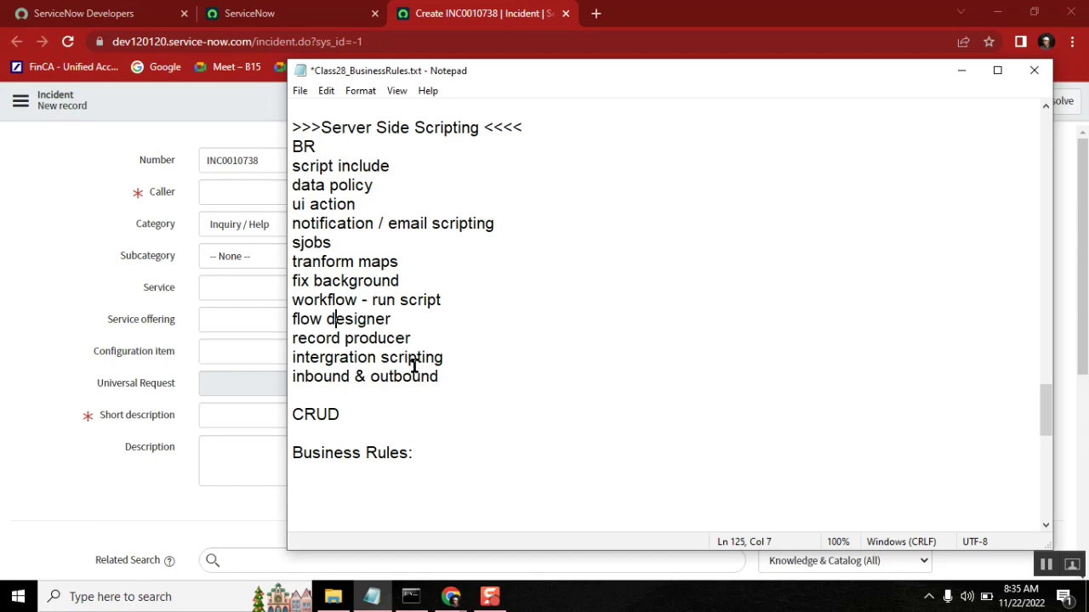
{"action": "left_click", "coordinate": [462, 376]}
Step: Add a 'service portal & widzet' topic on the next line
{"action": "key", "text": "Return"}
{"action": "type", "text": "s"}
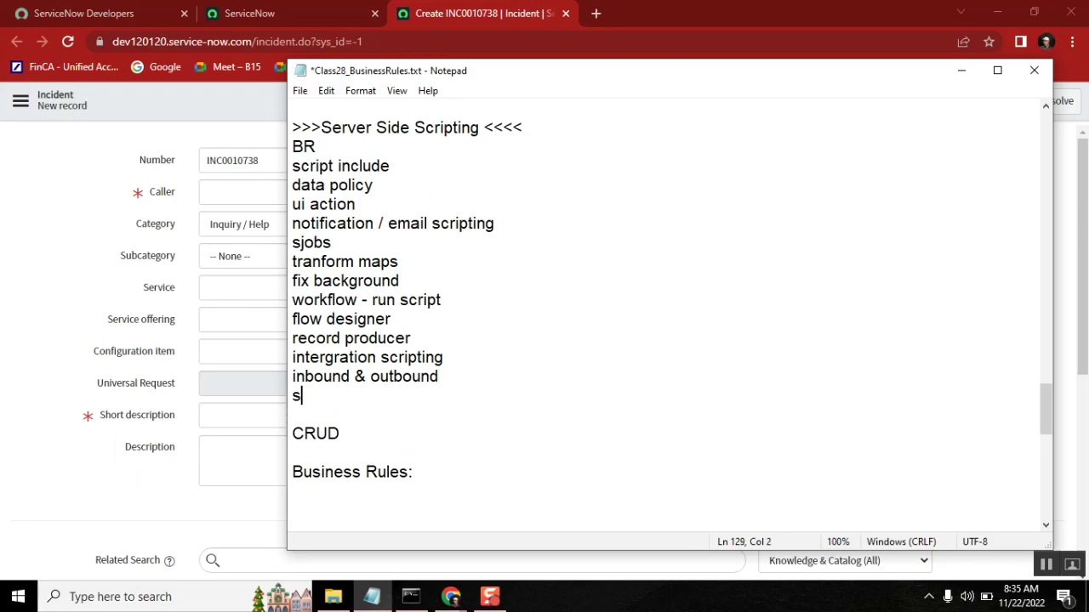
{"action": "type", "text": "ervice portal"}
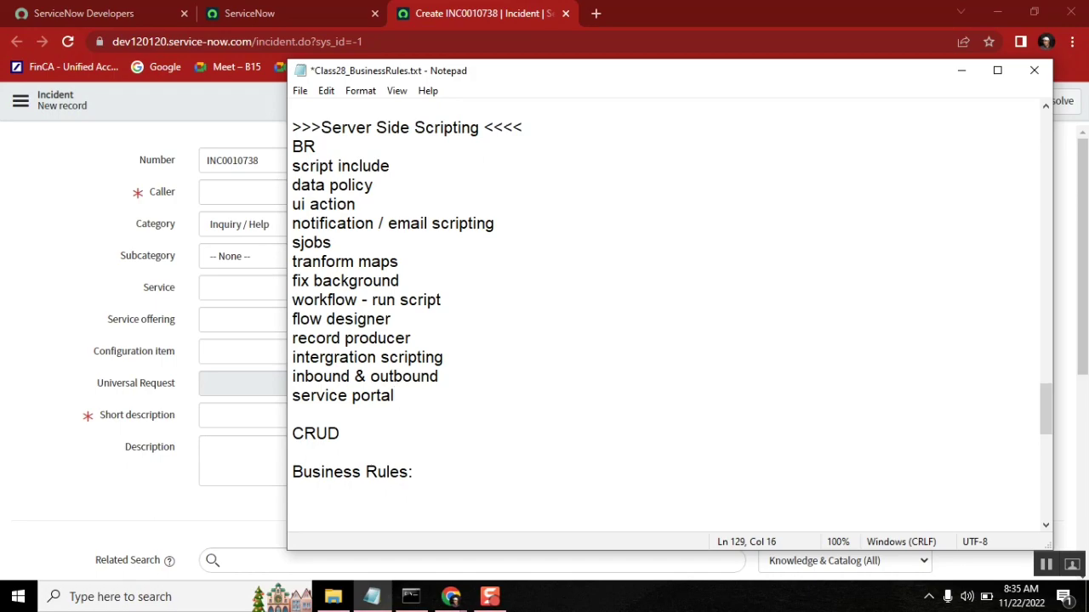
{"action": "type", "text": " ("}
{"action": "key", "text": "BackSpace"}
{"action": "type", "text": "& widzet"}
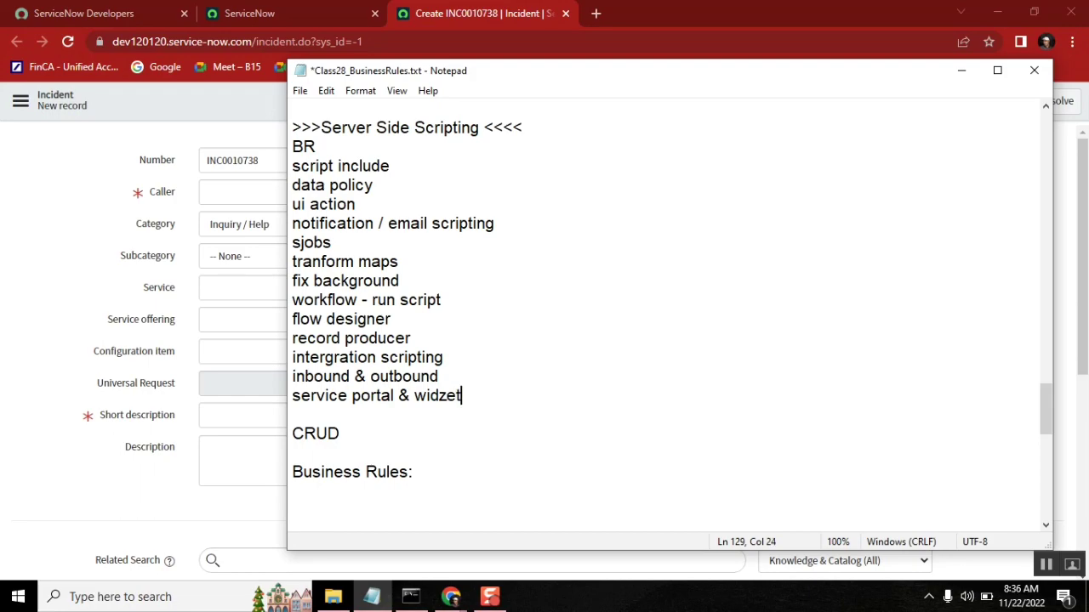
{"action": "left_click", "coordinate": [371, 395]}
{"action": "double_click", "coordinate": [371, 395]}
{"action": "double_click", "coordinate": [456, 394]}
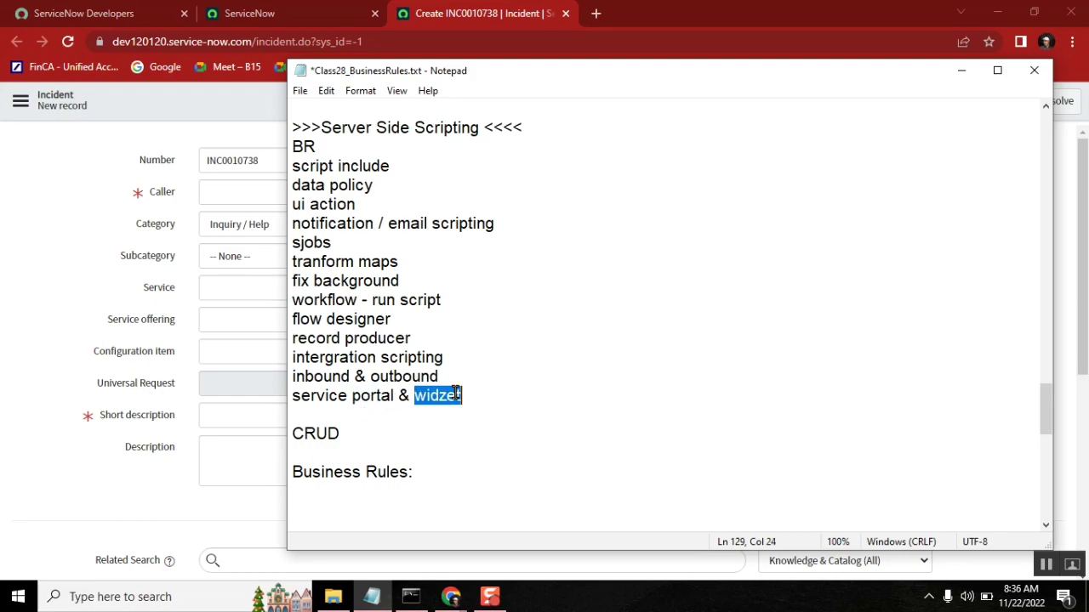
{"action": "left_click", "coordinate": [525, 399]}
Step: Add 'Dynamic ref filters (dynamic ref qualifier' as the next topic
{"action": "key", "text": "Return"}
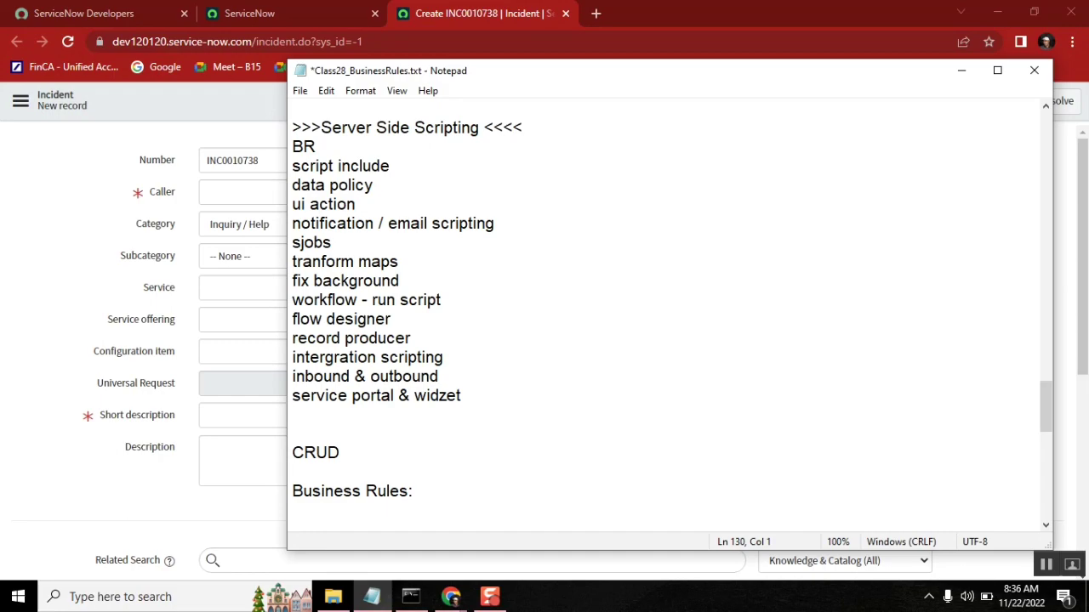
{"action": "type", "text": "Dynamic reg"}
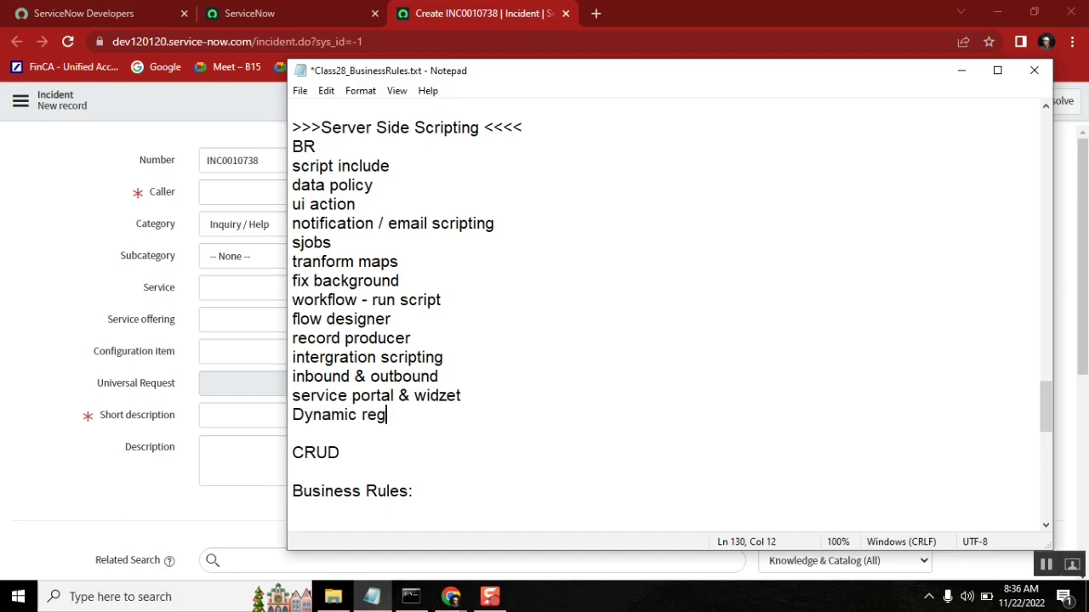
{"action": "key", "text": "BackSpace"}
{"action": "type", "text": "f que"}
{"action": "key", "text": "BackSpace"}
{"action": "type", "text": "ual"}
{"action": "key", "text": "BackSpace"}
{"action": "key", "text": "BackSpace"}
{"action": "key", "text": "BackSpace"}
{"action": "key", "text": "BackSpace"}
{"action": "key", "text": "BackSpace"}
{"action": "type", "text": "filters (dyn"}
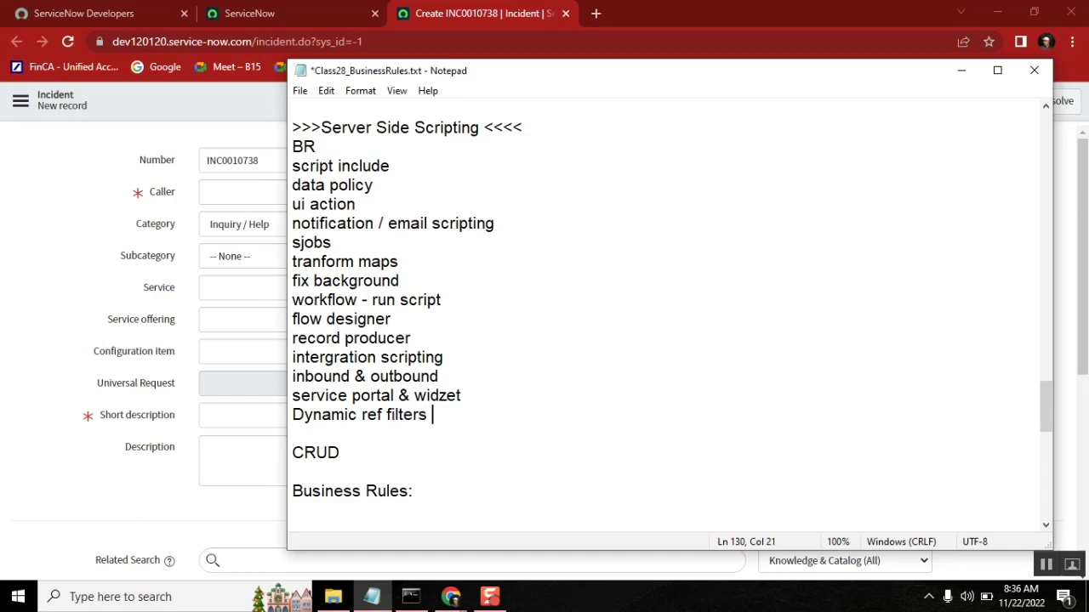
{"action": "type", "text": "amic "}
{"action": "type", "text": "ref"}
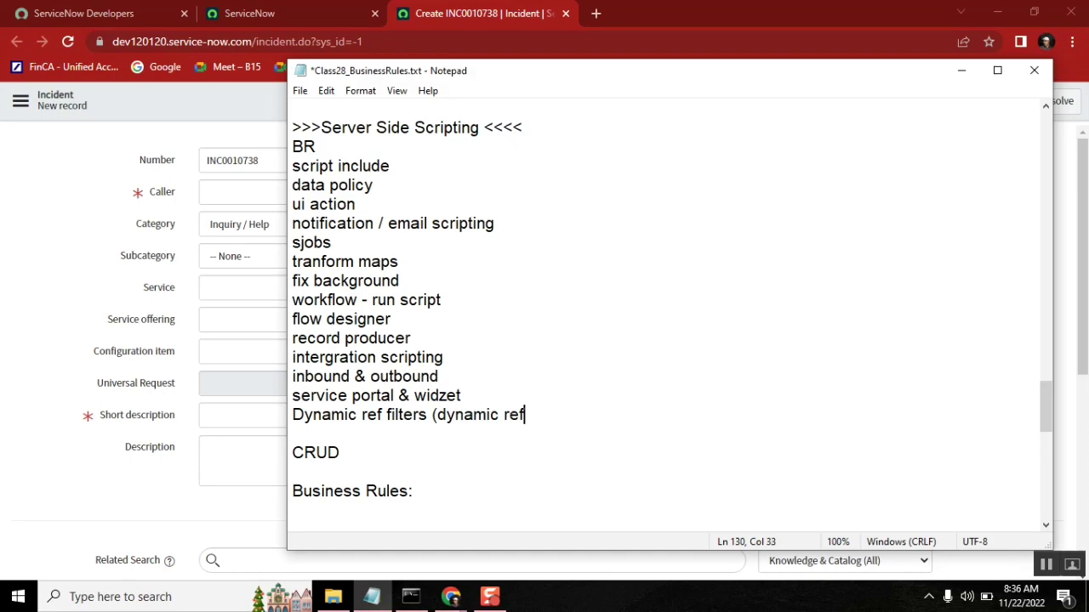
{"action": "type", "text": " qualifier)"}
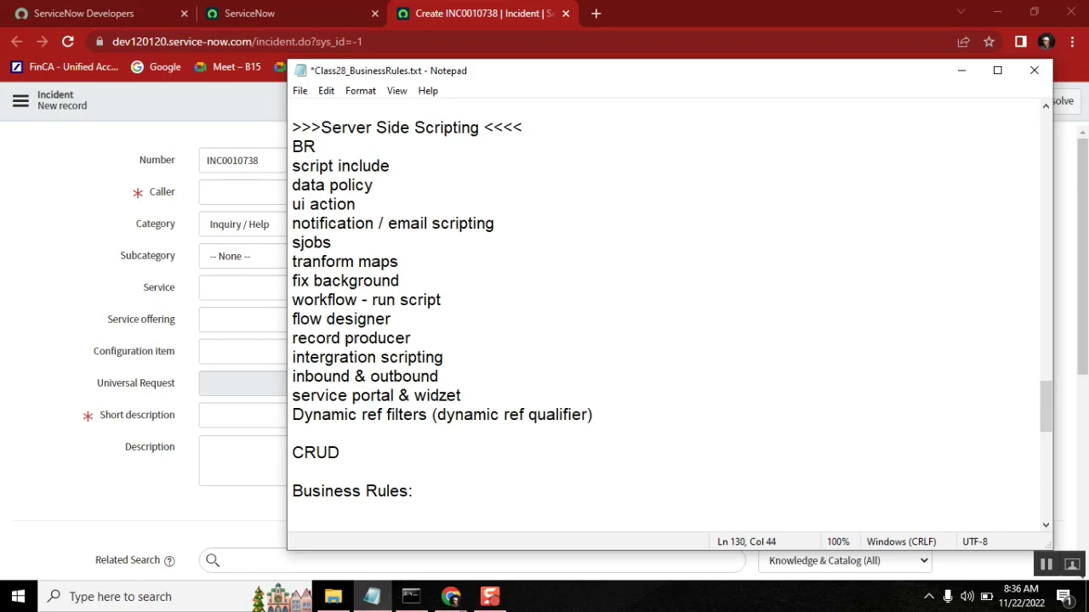
Step: Highlight the heading, then every topic from BR to Dynamic ref filters
{"action": "left_click_drag", "start_coordinate": [593, 414], "coordinate": [329, 222]}
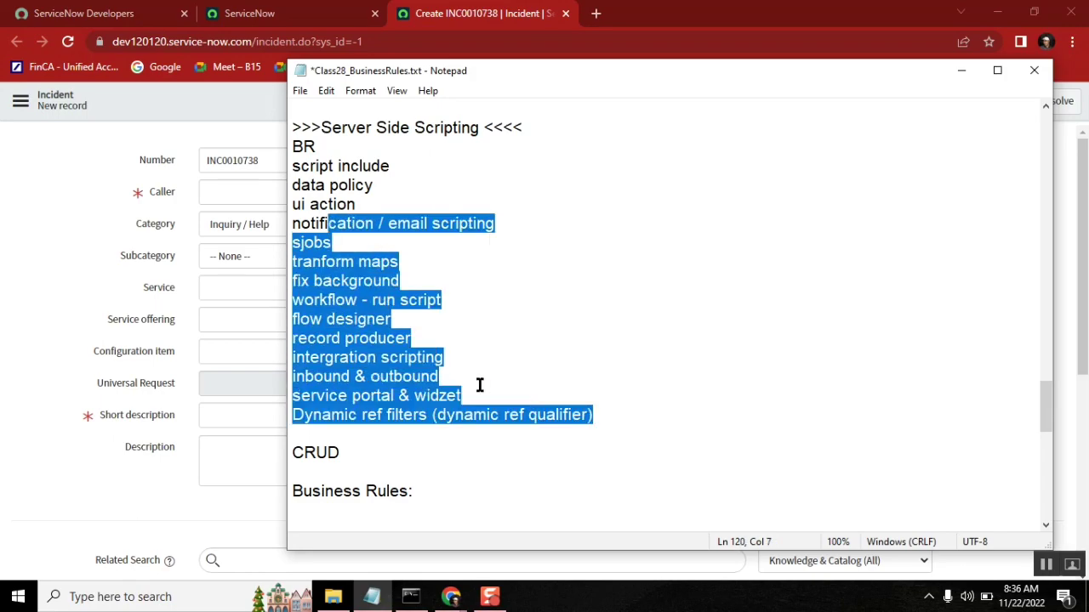
{"action": "left_click", "coordinate": [478, 140]}
{"action": "left_click", "coordinate": [479, 128]}
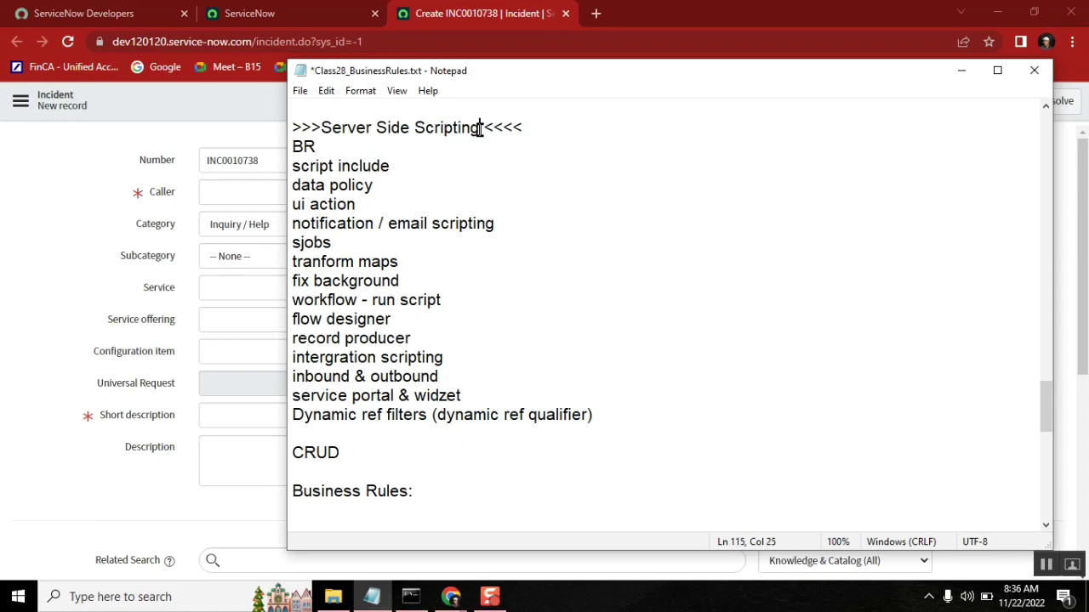
{"action": "left_click", "coordinate": [320, 127], "text": "shift"}
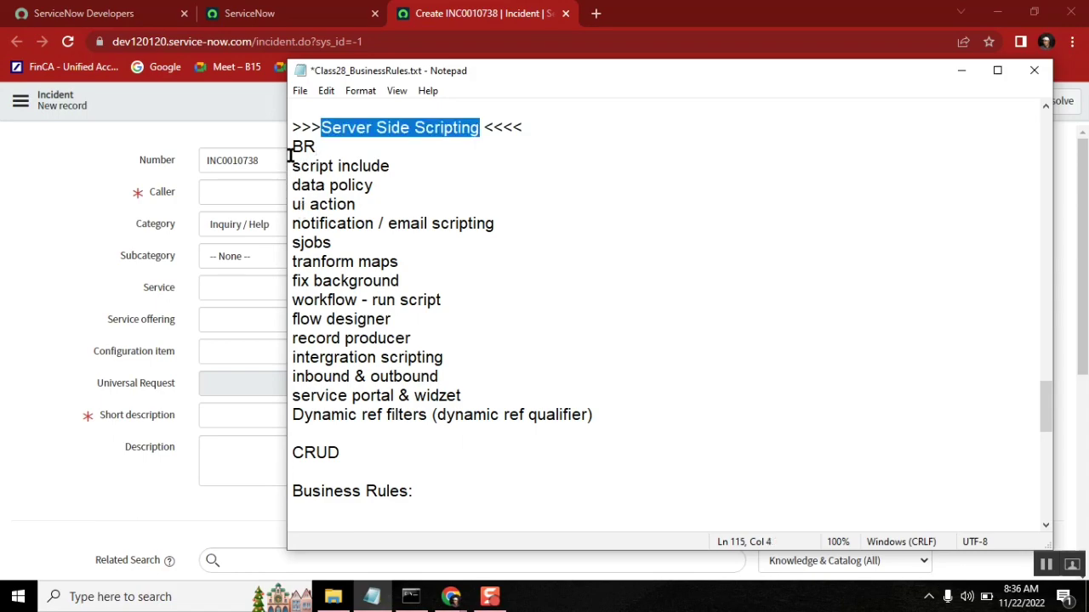
{"action": "left_click", "coordinate": [291, 146]}
{"action": "left_click", "coordinate": [608, 417], "text": "shift"}
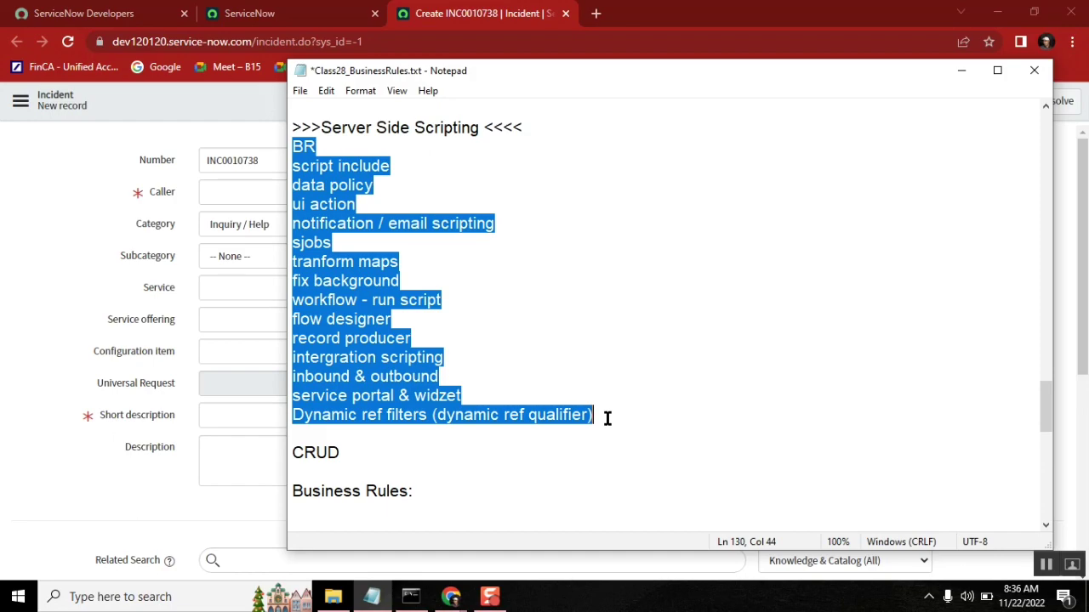
Step: Reselect the whole topic list from BR down while explaining, then clear the selection
{"action": "left_click", "coordinate": [569, 238]}
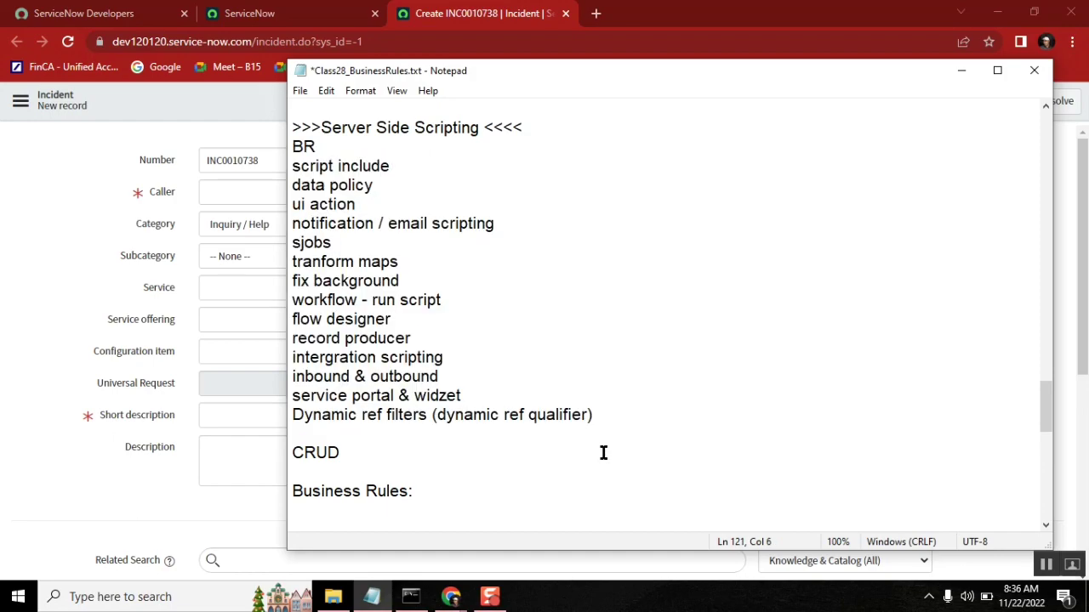
{"action": "left_click", "coordinate": [599, 416]}
{"action": "left_click", "coordinate": [293, 146], "text": "shift"}
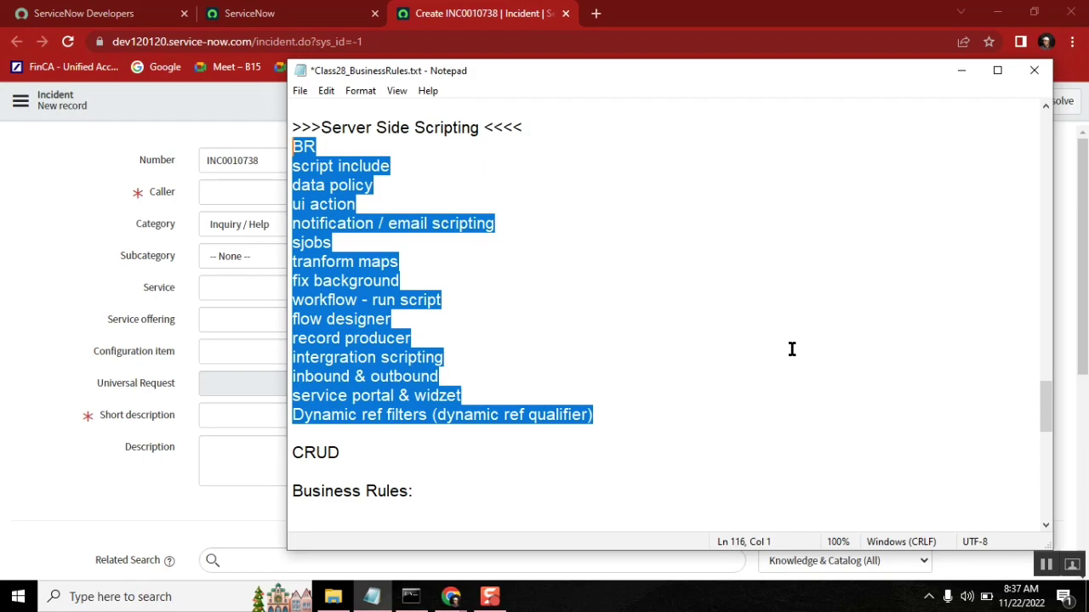
{"action": "left_click", "coordinate": [791, 349]}
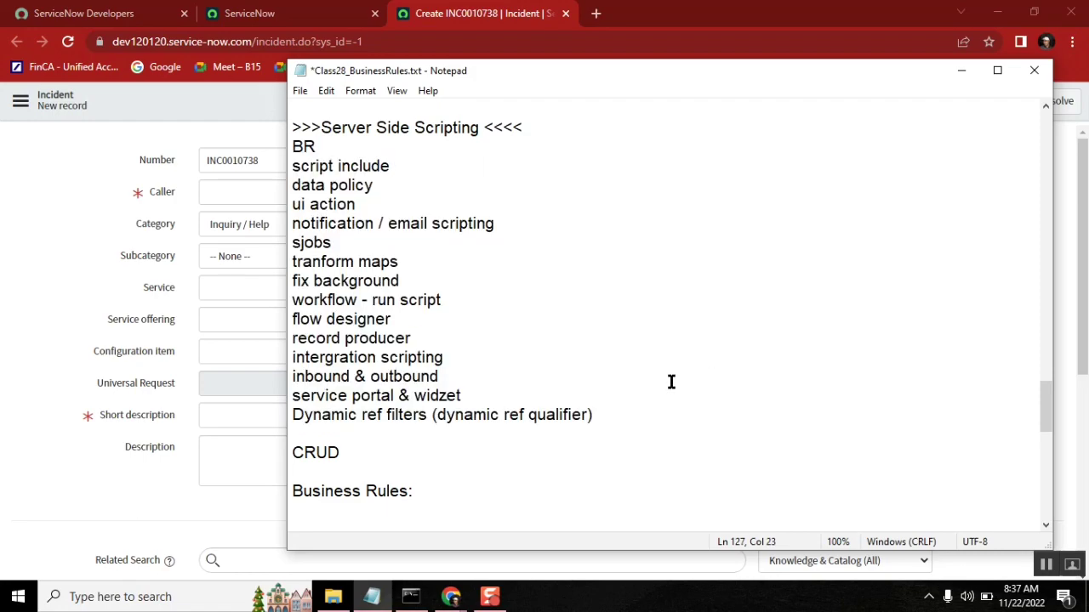
{"action": "left_click", "coordinate": [633, 412]}
{"action": "left_click", "coordinate": [294, 147], "text": "shift"}
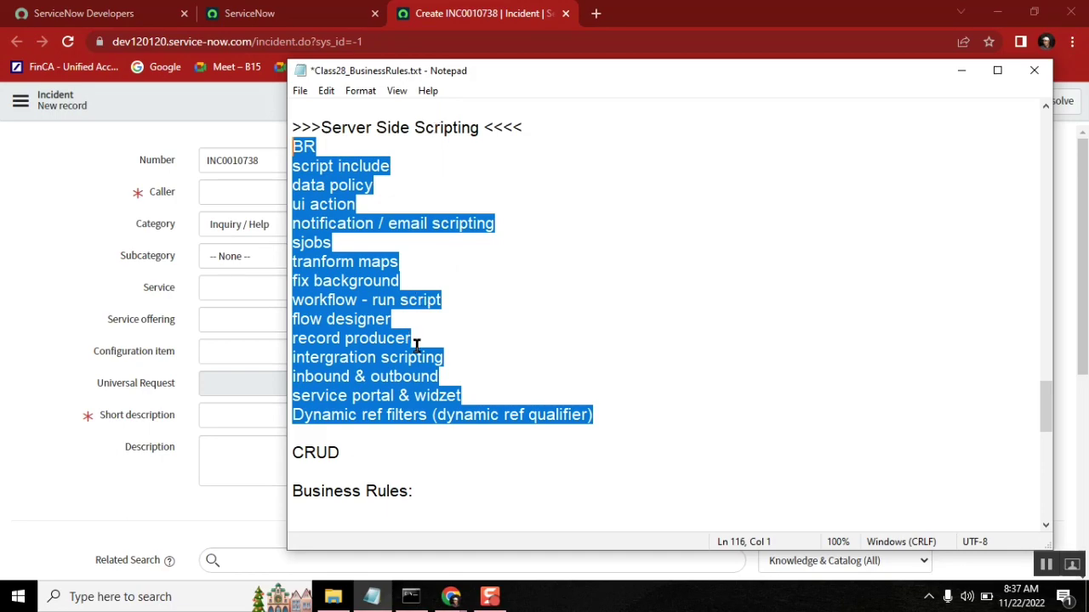
{"action": "left_click", "coordinate": [351, 452]}
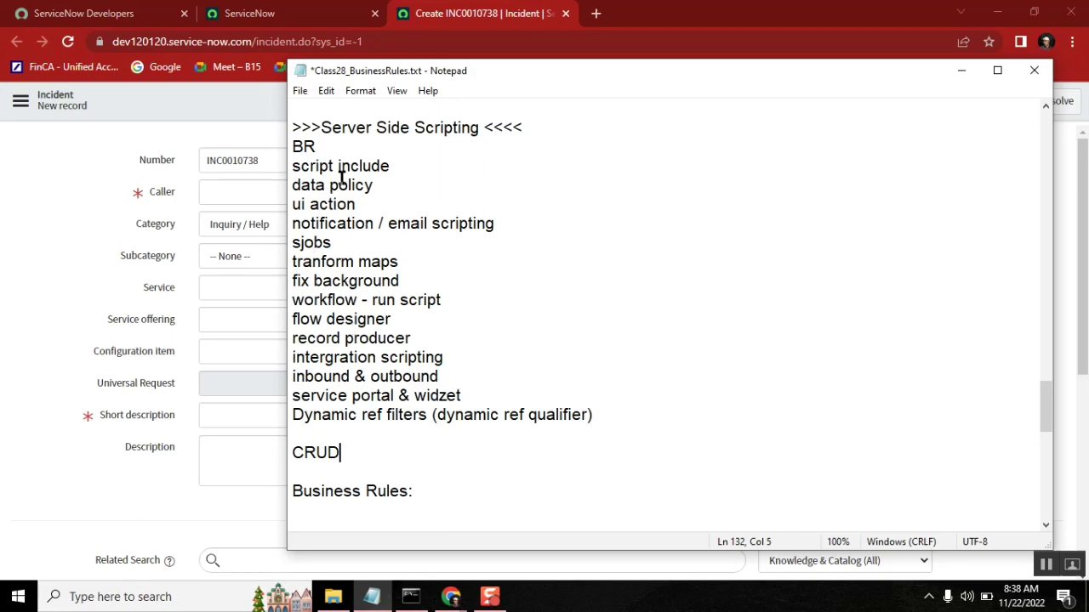
Step: Annotate the script include topic with '(AJAX)'
{"action": "left_click", "coordinate": [316, 158]}
{"action": "double_click", "coordinate": [316, 158]}
{"action": "left_click", "coordinate": [396, 161]}
{"action": "type", "text": "(AJAX)"}
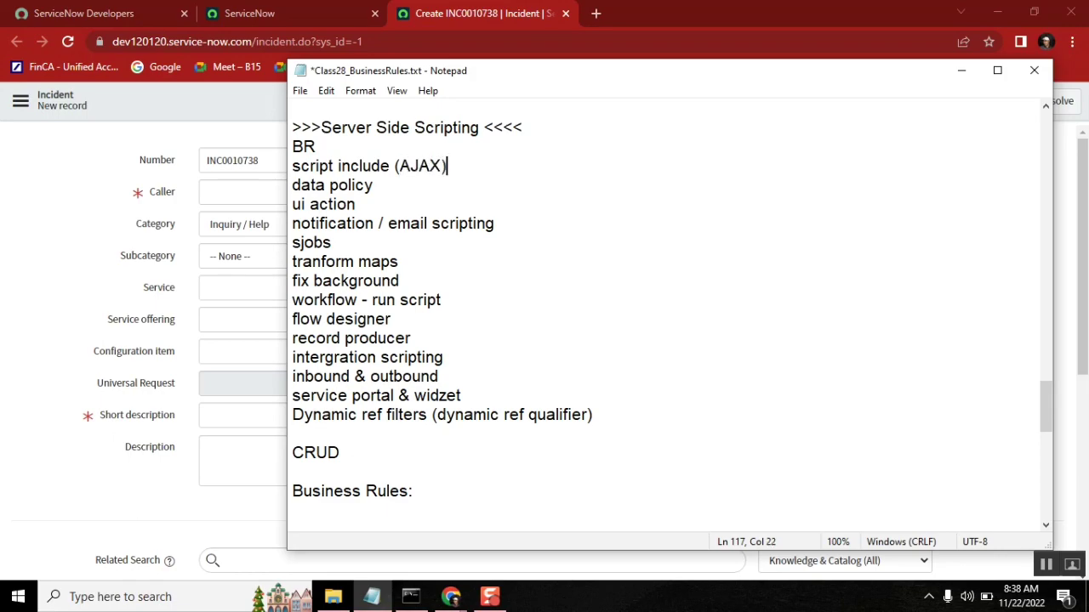
{"action": "key", "text": "Down"}
{"action": "key", "text": "Down"}
{"action": "key", "text": "Down"}
{"action": "key", "text": "Down"}
{"action": "key", "text": "Down"}
{"action": "key", "text": "Down"}
{"action": "key", "text": "Down"}
{"action": "key", "text": "Down"}
{"action": "key", "text": "Down"}
{"action": "key", "text": "Down"}
{"action": "key", "text": "Down"}
{"action": "key", "text": "Down"}
{"action": "key", "text": "Down"}
{"action": "key", "text": "Down"}
{"action": "key", "text": "Down"}
{"action": "key", "text": "Down"}
{"action": "key", "text": "Down"}
{"action": "key", "text": "Down"}
Step: Annotate the BR topic with '(g_scratchpad)'
{"action": "left_click", "coordinate": [349, 142]}
{"action": "type", "text": "(g_scratchpad)"}
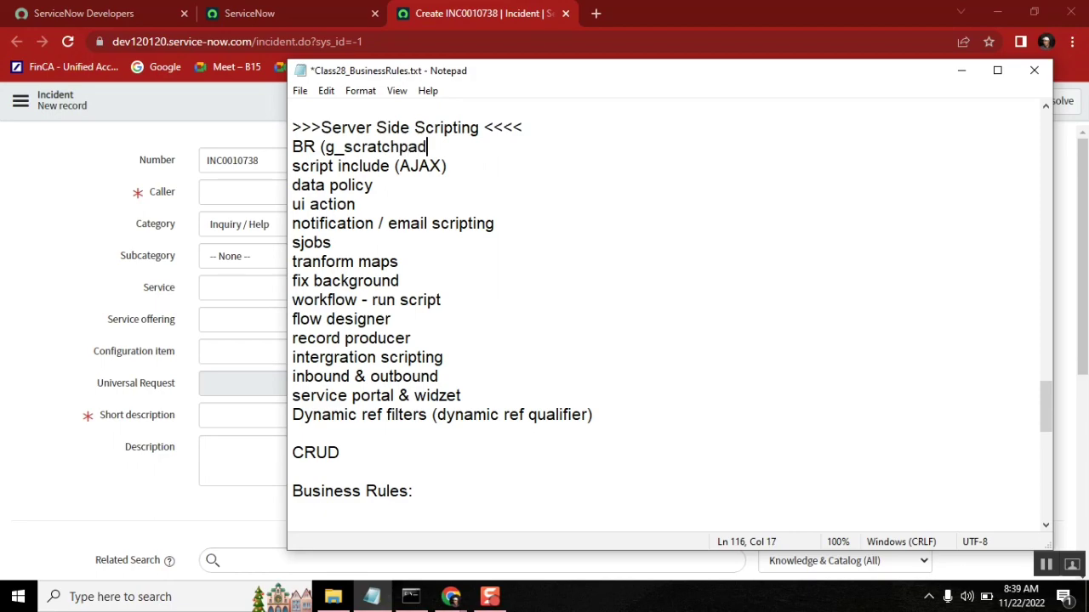
{"action": "key", "text": "Left"}
{"action": "key", "text": "Left"}
{"action": "key", "text": "Left"}
{"action": "key", "text": "Left"}
{"action": "key", "text": "Down"}
{"action": "left_click", "coordinate": [604, 414]}
Step: In File Explorer, go Desktop > Class > ClassB19 > Vds to view class videos
{"action": "left_click", "coordinate": [560, 228]}
{"action": "left_click", "coordinate": [289, 147]}
{"action": "left_click", "coordinate": [334, 598]}
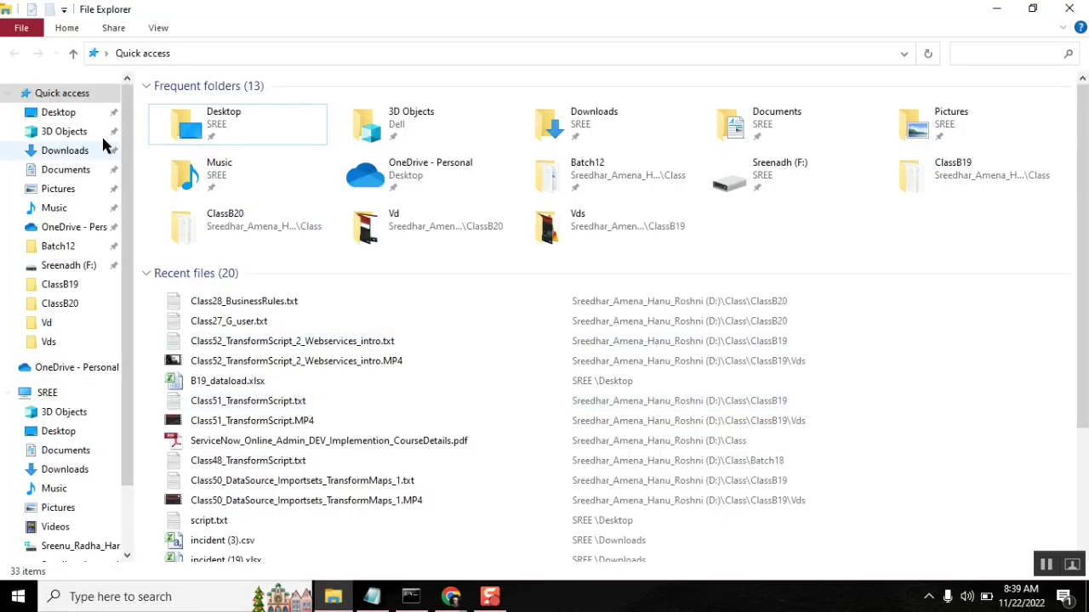
{"action": "left_click", "coordinate": [64, 112]}
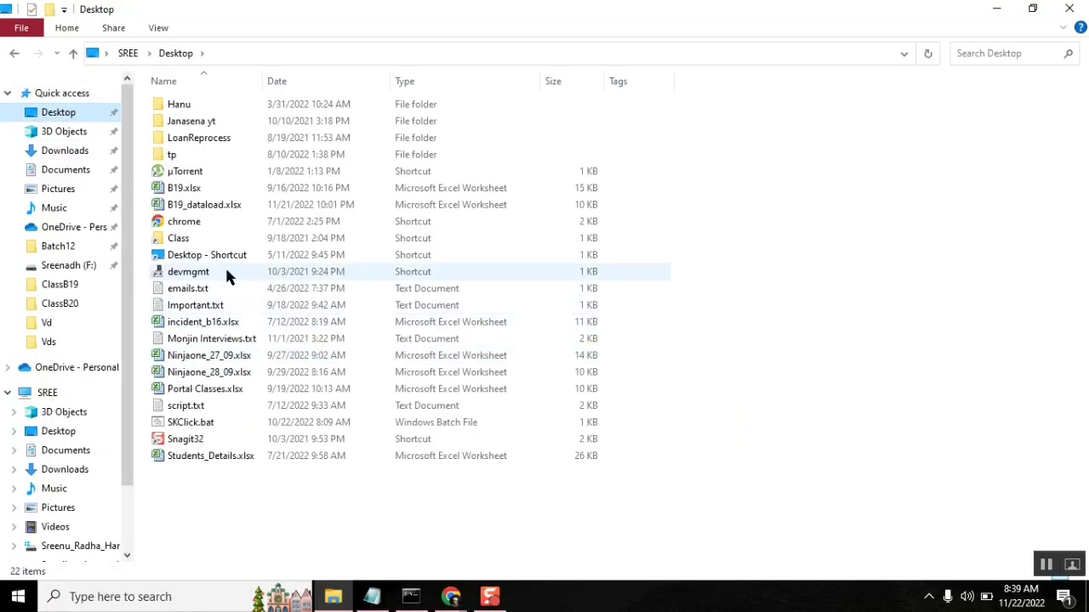
{"action": "double_click", "coordinate": [161, 238]}
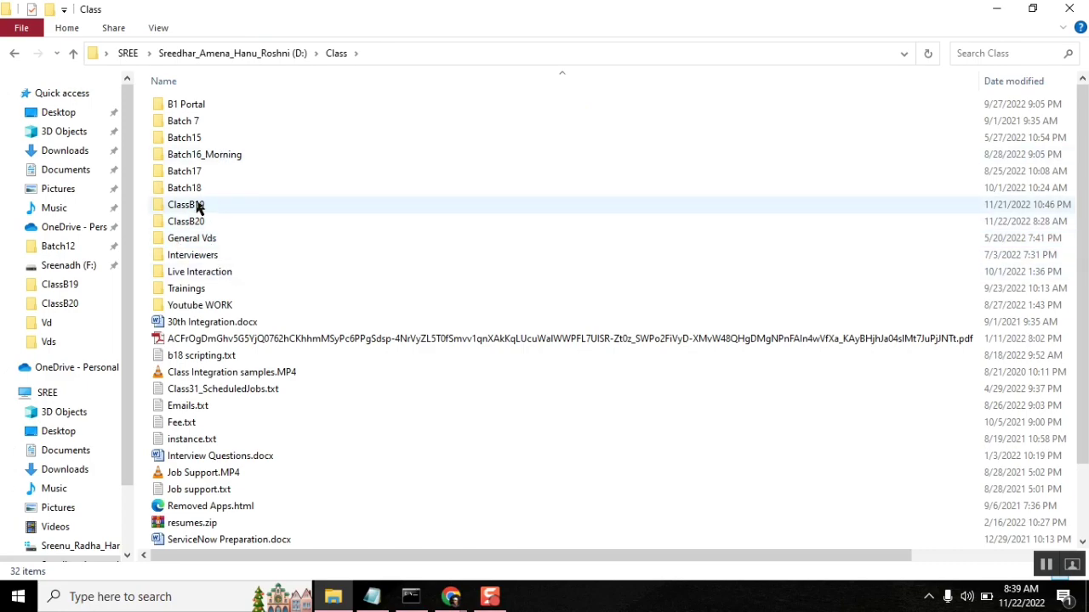
{"action": "double_click", "coordinate": [204, 206]}
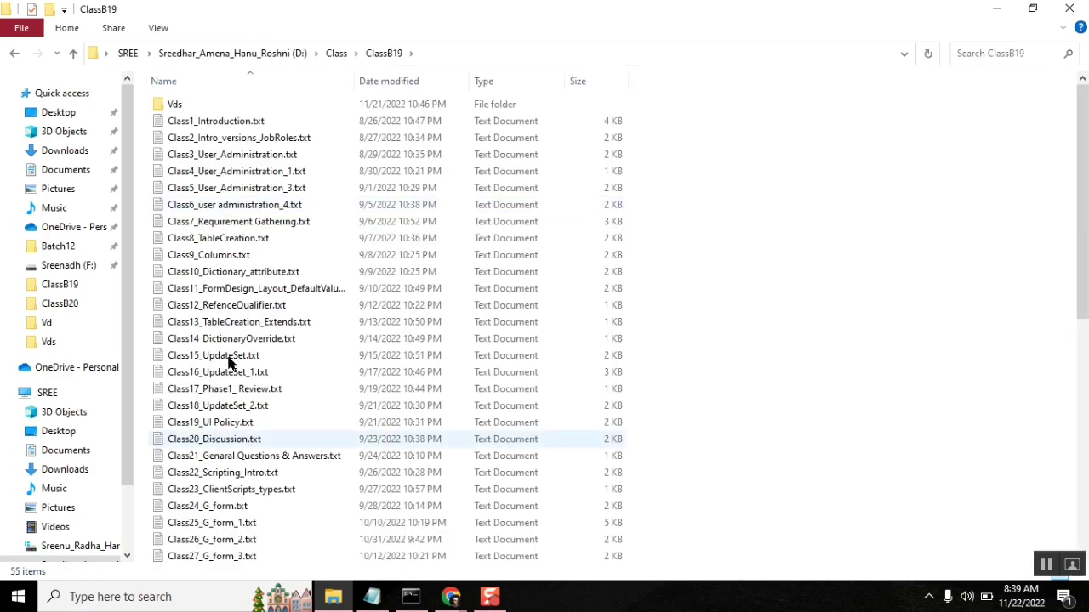
{"action": "left_click", "coordinate": [186, 106]}
{"action": "double_click", "coordinate": [186, 107]}
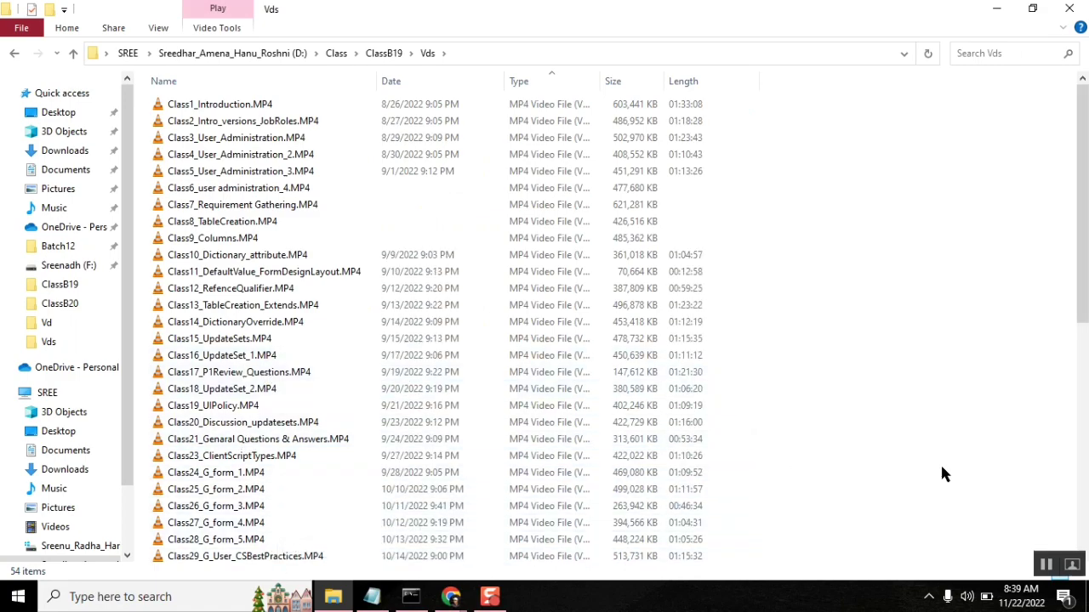
Step: Look at Class30_BusinessRules_Types.MP4, then return to Class and open ClassB20
{"action": "left_click_drag", "start_coordinate": [1082, 281], "coordinate": [1082, 425]}
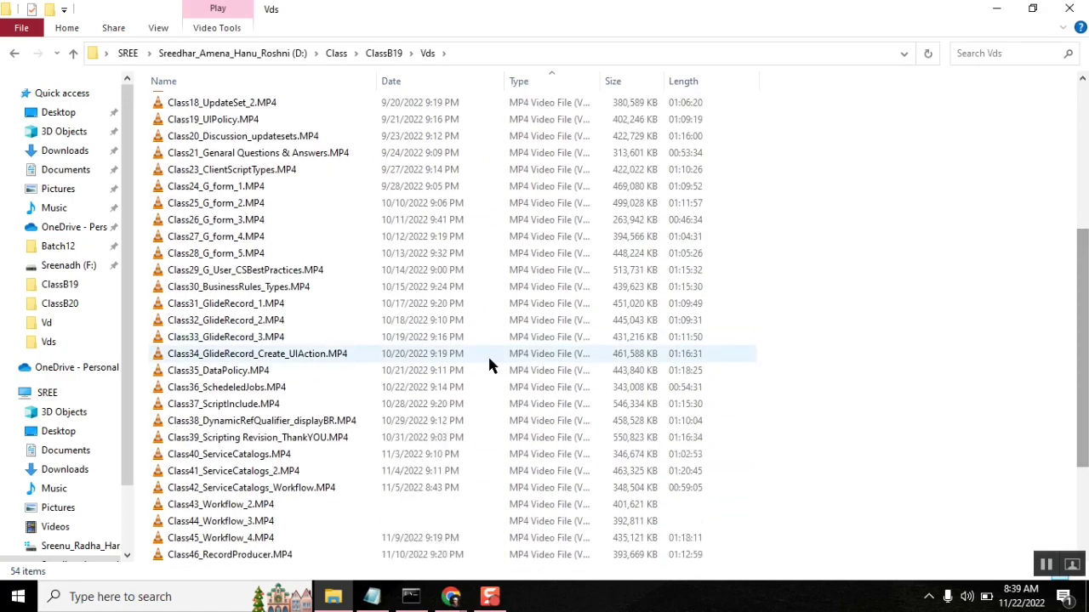
{"action": "left_click", "coordinate": [240, 288]}
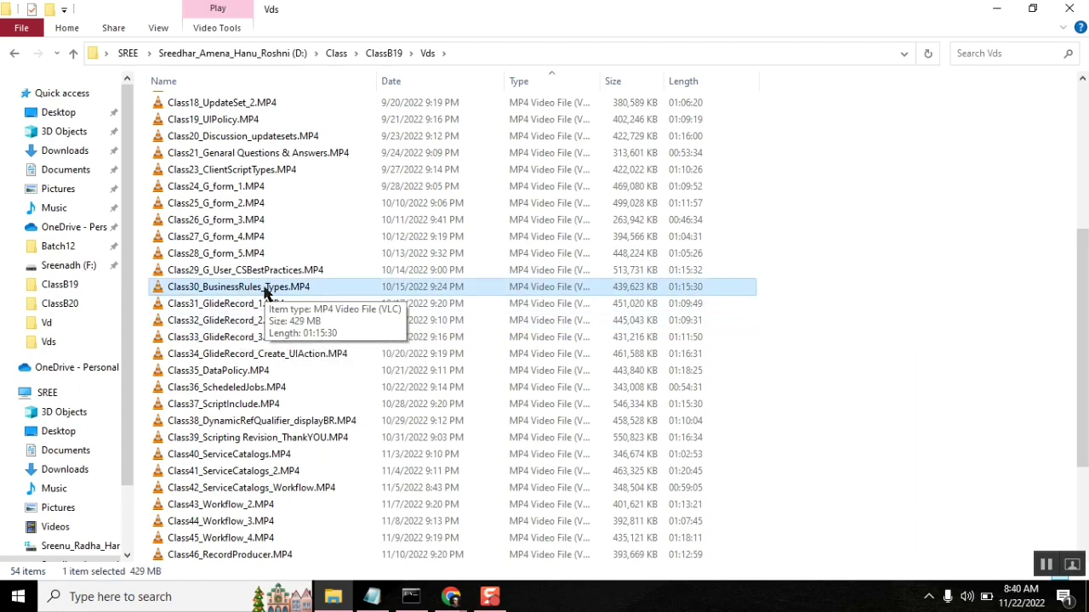
{"action": "left_click", "coordinate": [336, 55]}
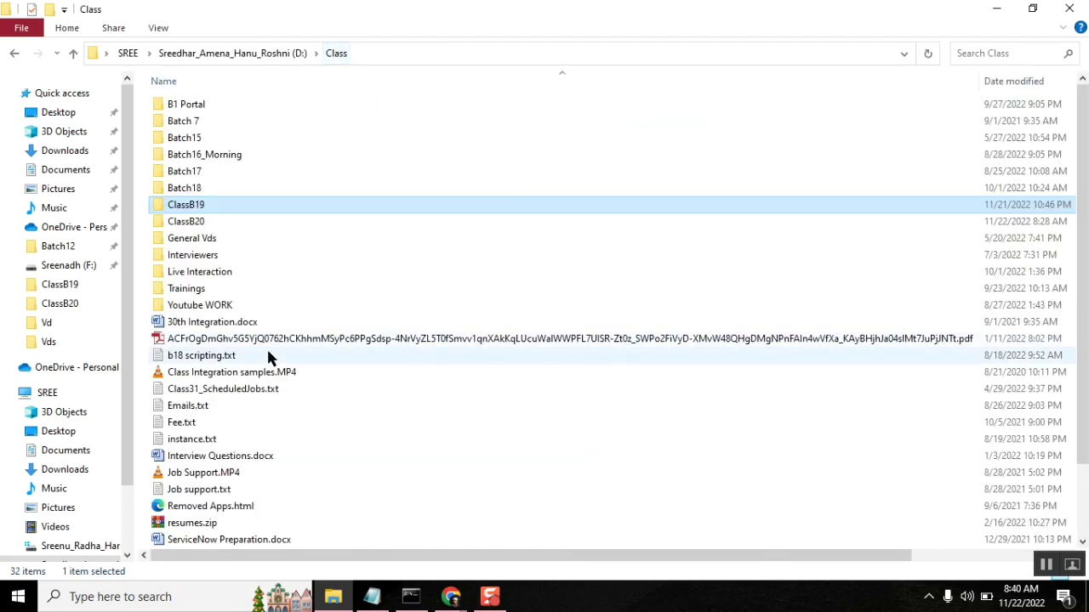
{"action": "double_click", "coordinate": [206, 224]}
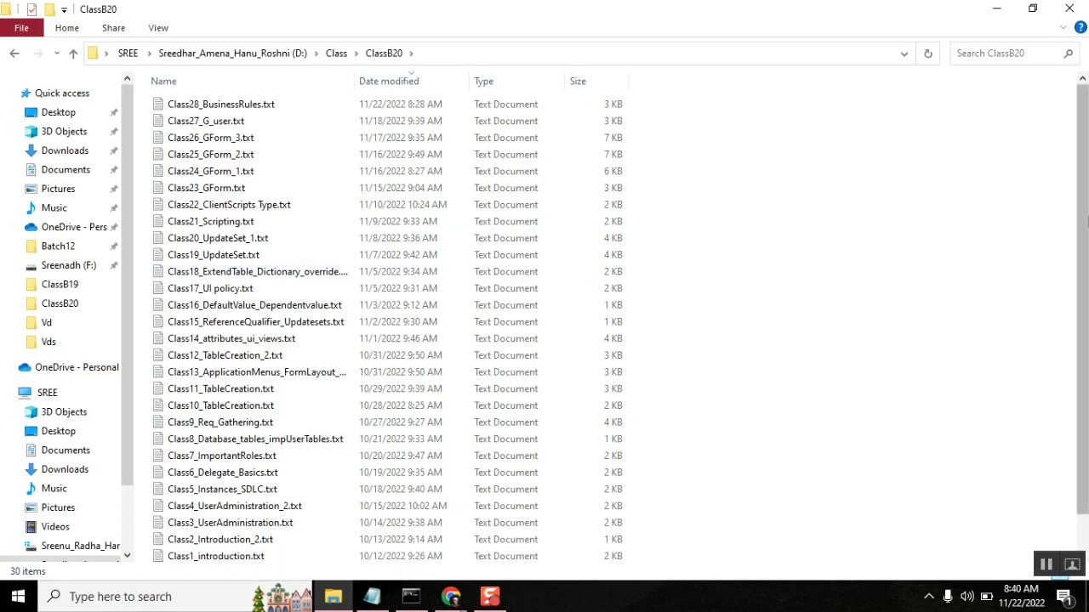
{"action": "scroll", "coordinate": [1087, 198], "scroll_direction": "down", "scroll_amount": 1}
{"action": "scroll", "coordinate": [1087, 197], "scroll_direction": "up", "scroll_amount": 1}
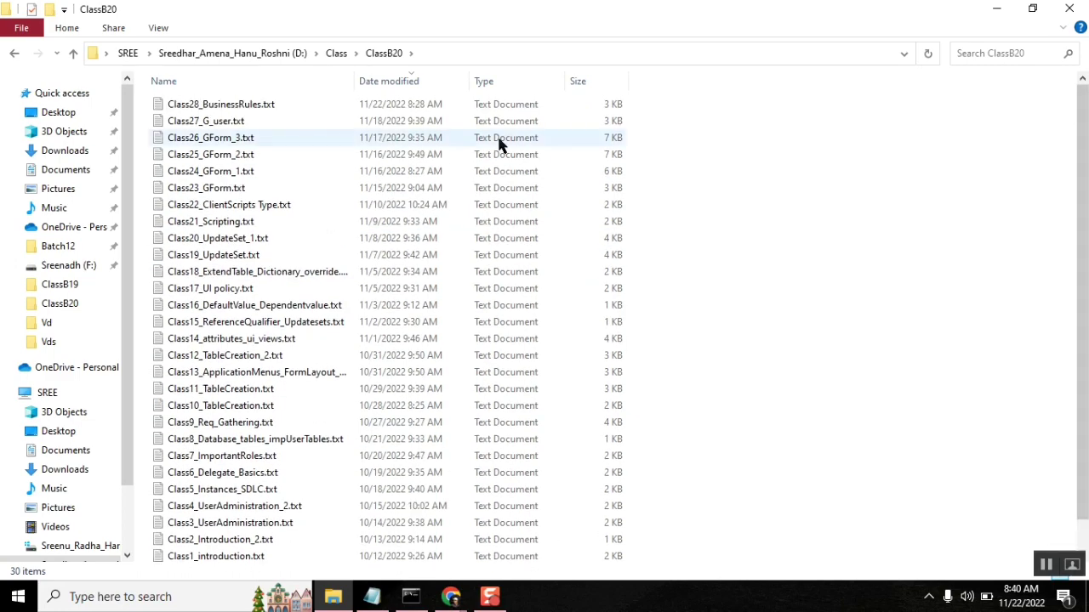
Step: Return to the Class folder and open ClassB19, scrolling down to the Class31 notes
{"action": "left_click", "coordinate": [335, 61]}
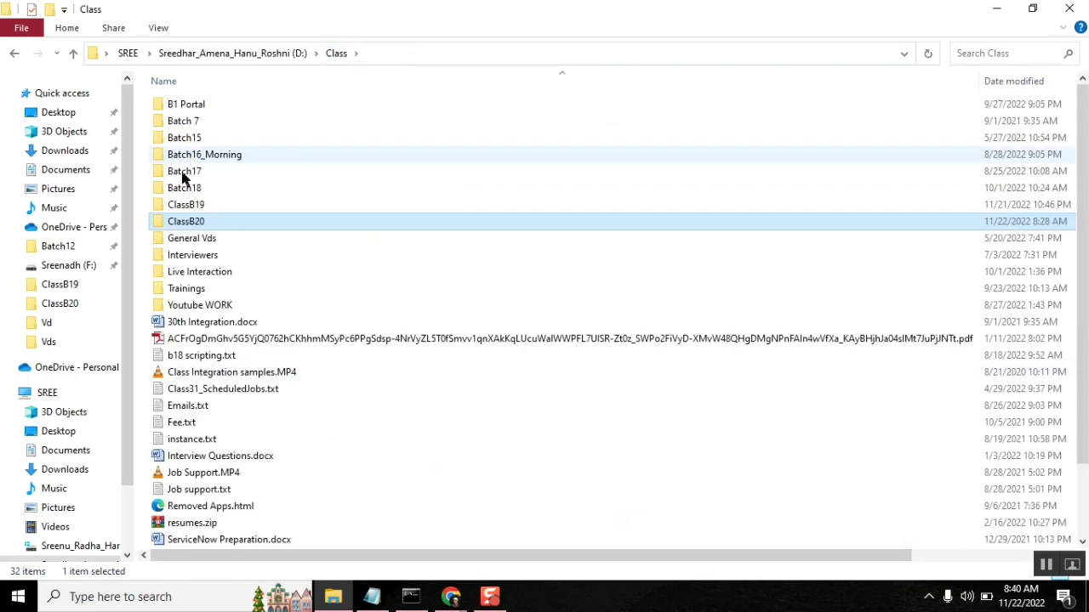
{"action": "left_click", "coordinate": [195, 207]}
{"action": "double_click", "coordinate": [196, 206]}
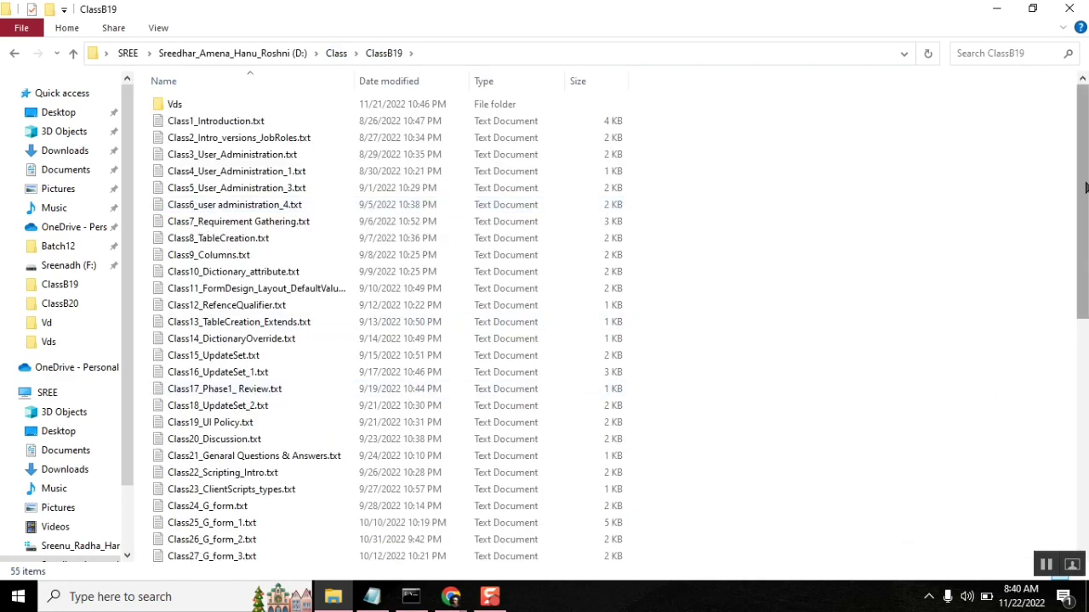
{"action": "scroll", "coordinate": [1085, 184], "scroll_direction": "down", "scroll_amount": 4}
{"action": "scroll", "coordinate": [1085, 184], "scroll_direction": "down", "scroll_amount": 2}
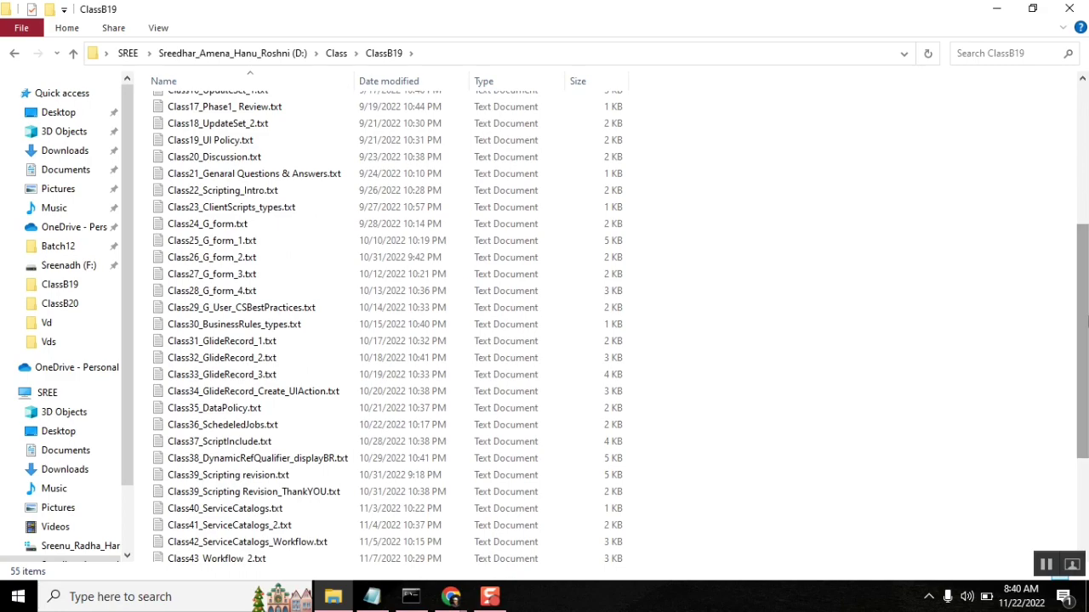
Step: Select Class31_GlideRecord_1.txt through Class36, then add Class37_ScriptInclude.txt and Class38_DynamicRefQualifier_displayBR.txt
{"action": "left_click", "coordinate": [244, 345]}
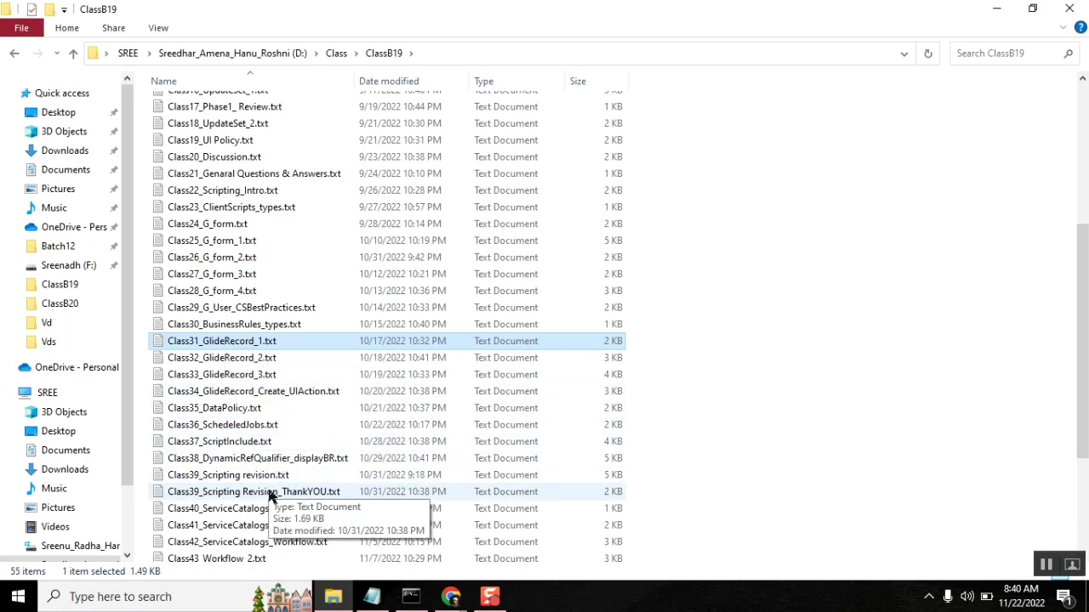
{"action": "left_click", "coordinate": [250, 428], "text": "shift"}
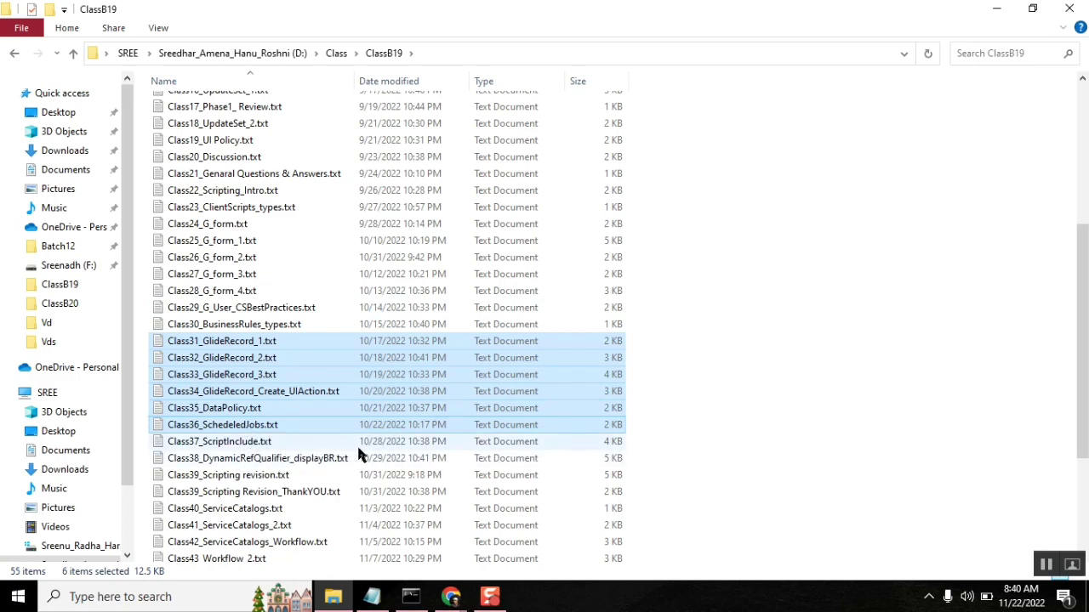
{"action": "left_click", "coordinate": [303, 442], "text": "shift"}
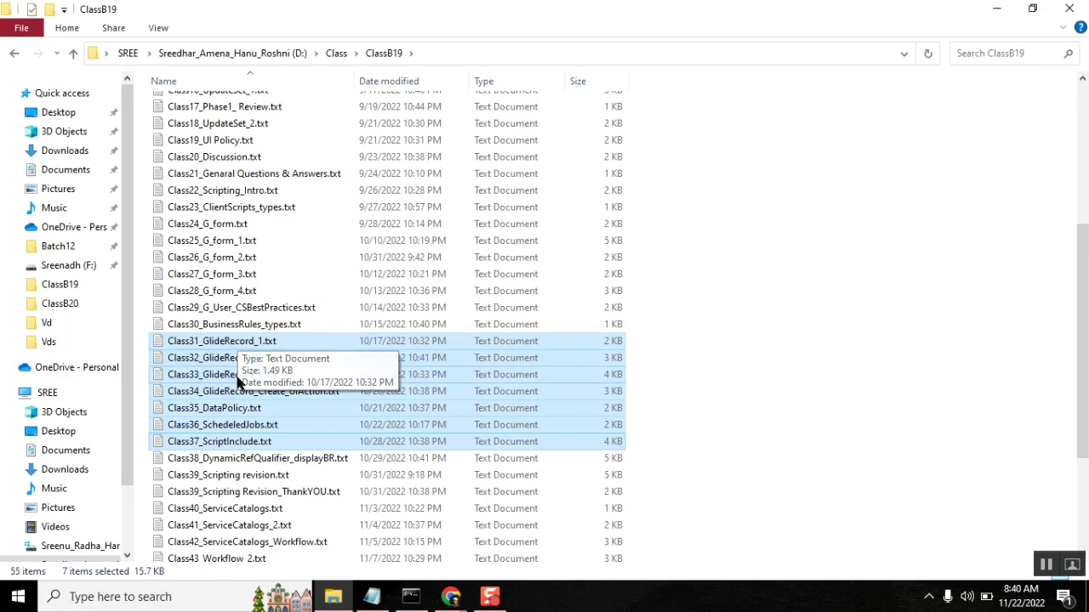
{"action": "left_click", "coordinate": [331, 462], "text": "shift"}
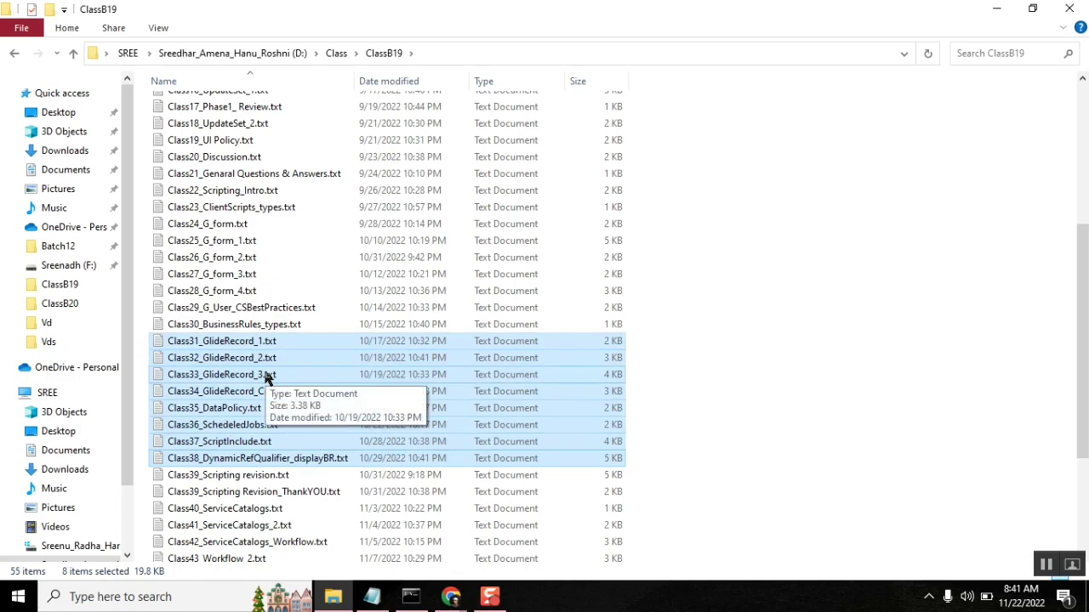
Step: Select the notes' topic lines from BR through Dynamic ref filters, declining the Sticky Keys prompt
{"action": "left_click", "coordinate": [372, 596]}
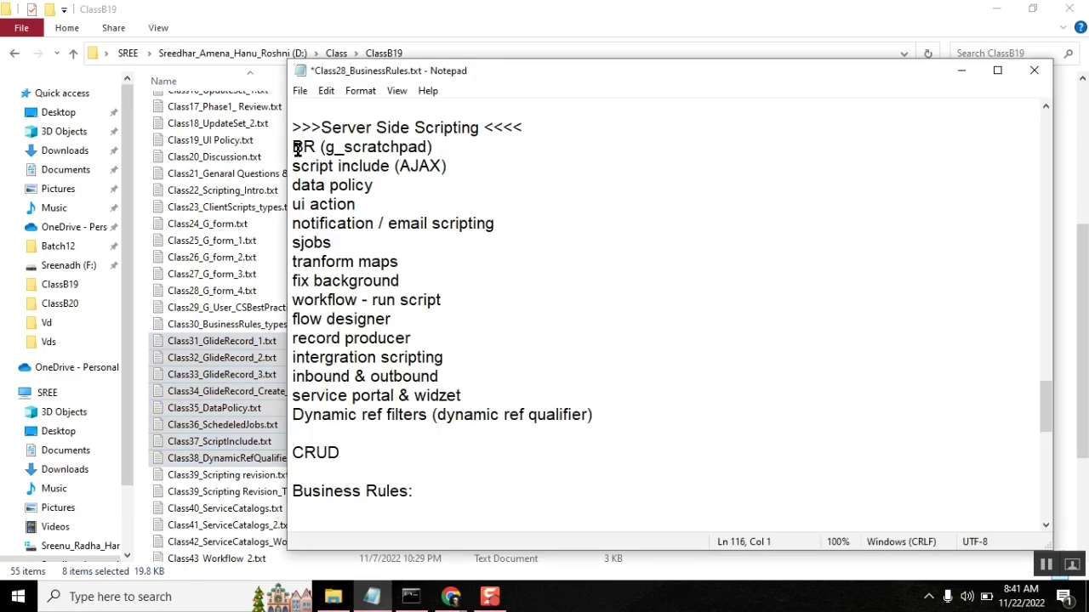
{"action": "left_click", "coordinate": [611, 415], "text": "shift"}
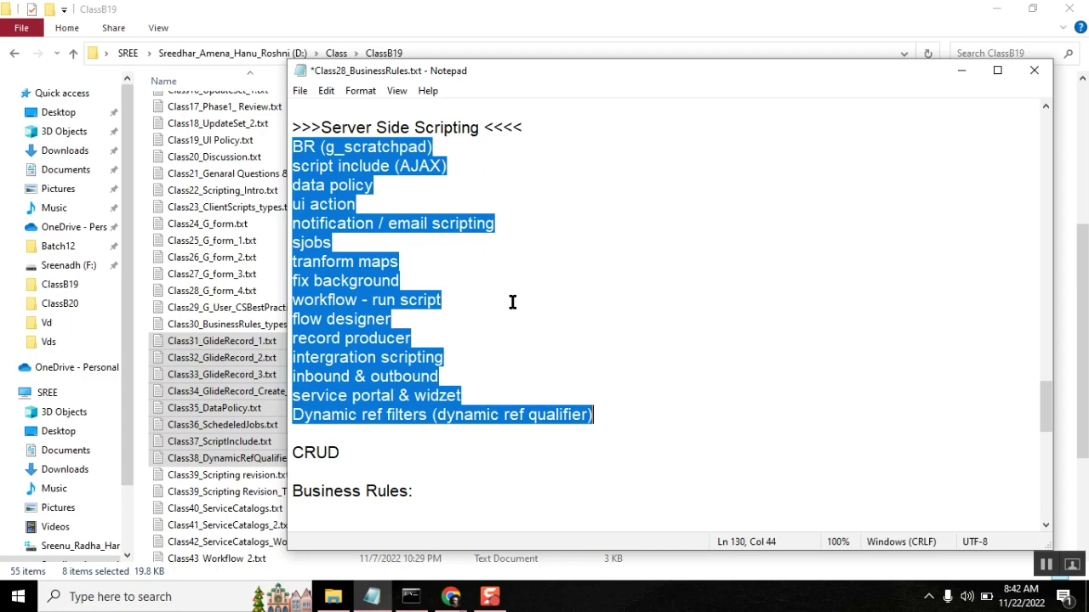
{"action": "left_click", "coordinate": [516, 154]}
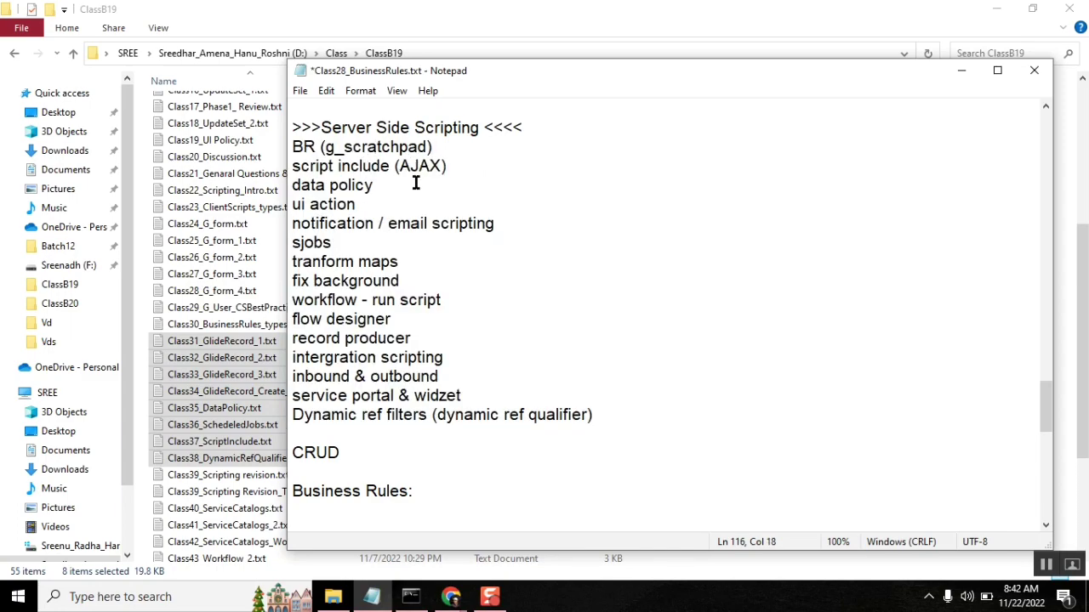
{"action": "left_click", "coordinate": [292, 146]}
{"action": "left_click", "coordinate": [615, 415], "text": "shift"}
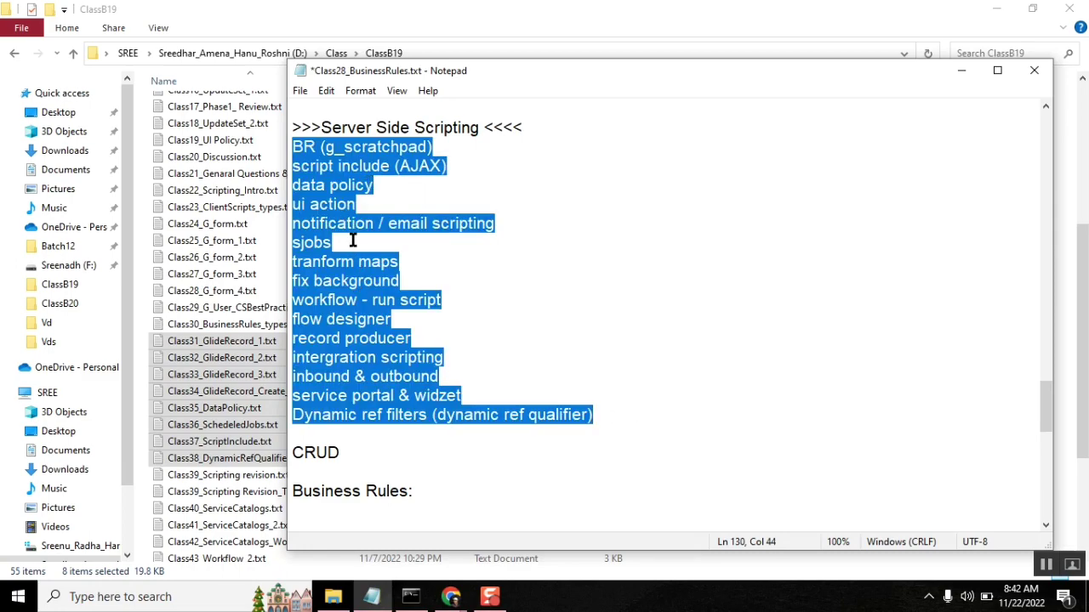
{"action": "key", "text": "shift"}
{"action": "key", "text": "shift"}
{"action": "key", "text": "shift"}
{"action": "key", "text": "shift"}
{"action": "key", "text": "shift"}
{"action": "left_click", "coordinate": [435, 217]}
Step: Return to the ClassB19 folder, select Class31_GlideRecord_1.txt and scroll to the list's end
{"action": "left_click", "coordinate": [333, 596]}
{"action": "left_click", "coordinate": [236, 343]}
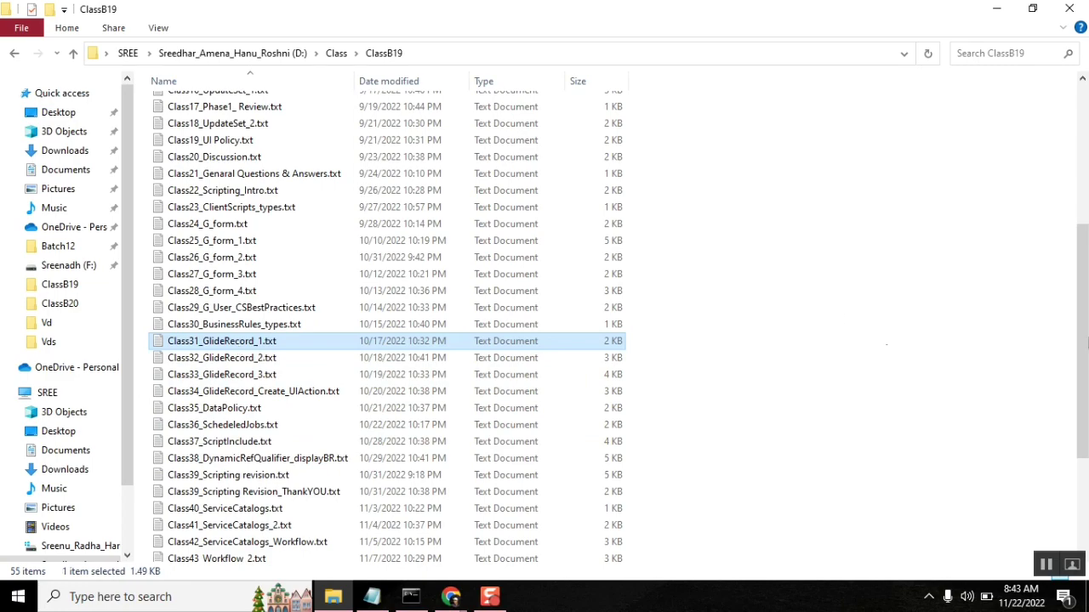
{"action": "scroll", "coordinate": [1084, 342], "scroll_direction": "down", "scroll_amount": 4}
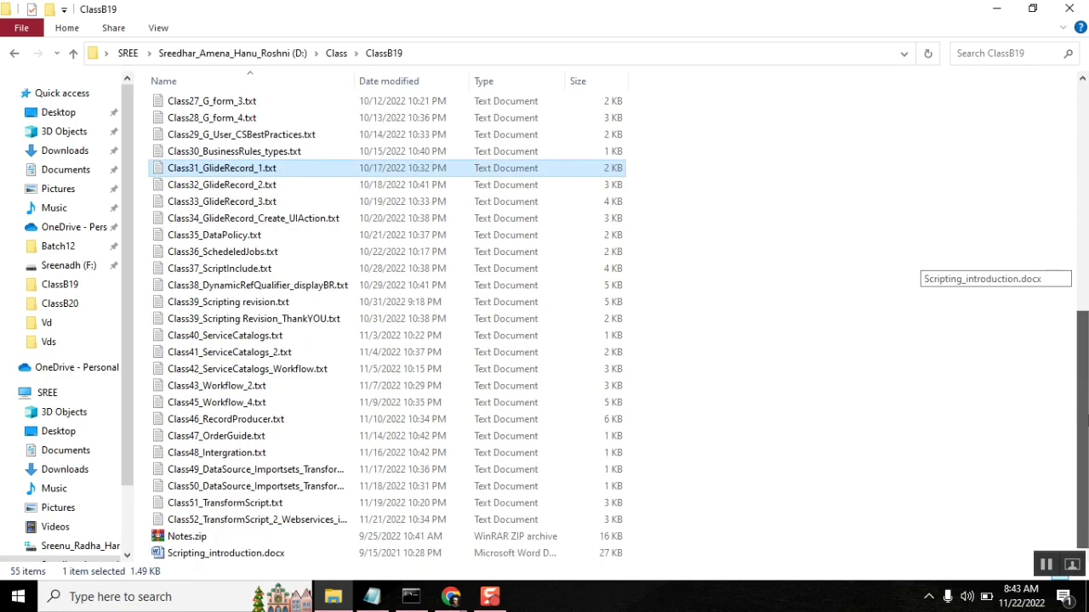
Step: Pick the Class52, Class51, Class48, Class47 and Class46 notes, finishing on Class31_GlideRecord_1.txt
{"action": "left_click", "coordinate": [287, 525]}
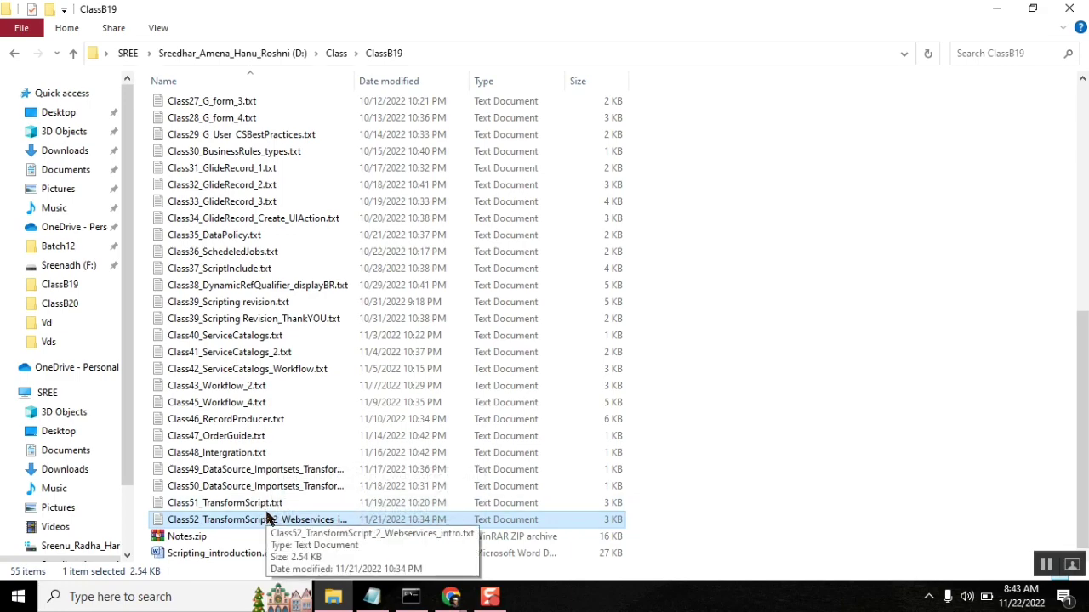
{"action": "left_click", "coordinate": [251, 502]}
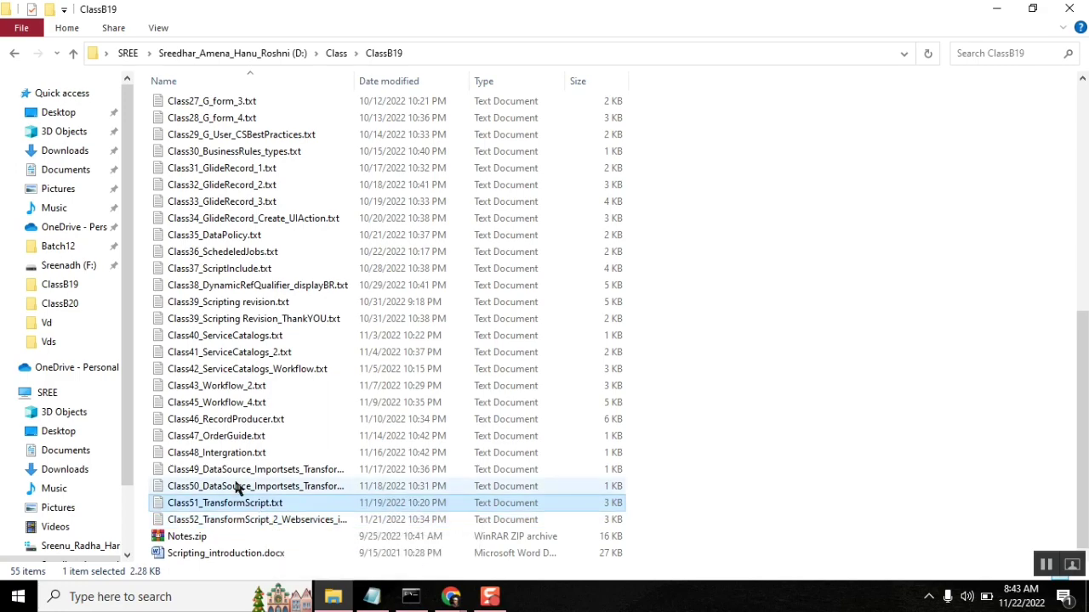
{"action": "left_click", "coordinate": [219, 455]}
{"action": "left_click", "coordinate": [256, 436]}
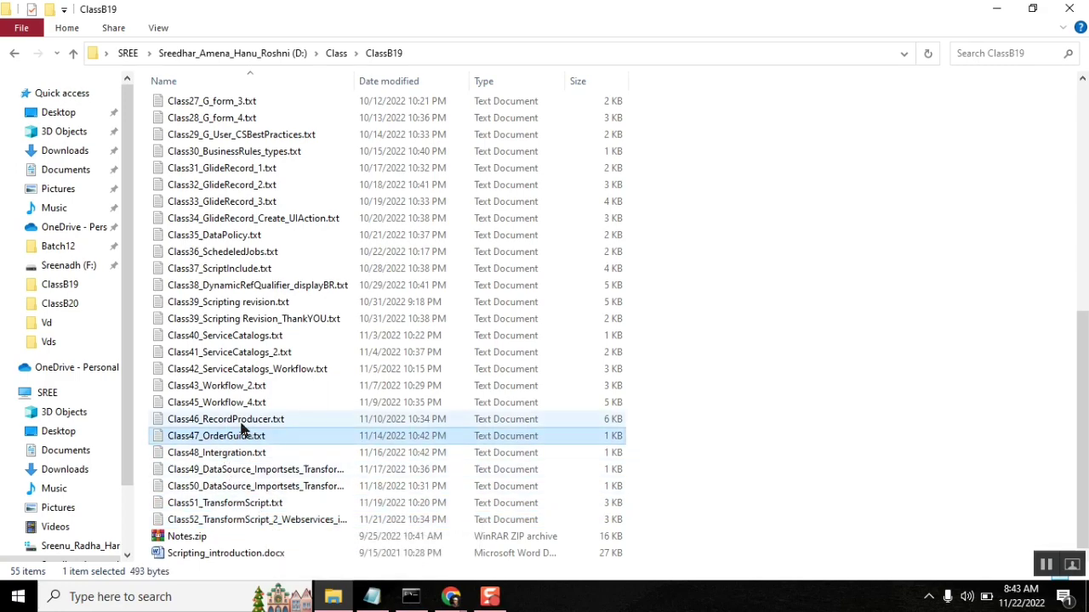
{"action": "left_click", "coordinate": [241, 421]}
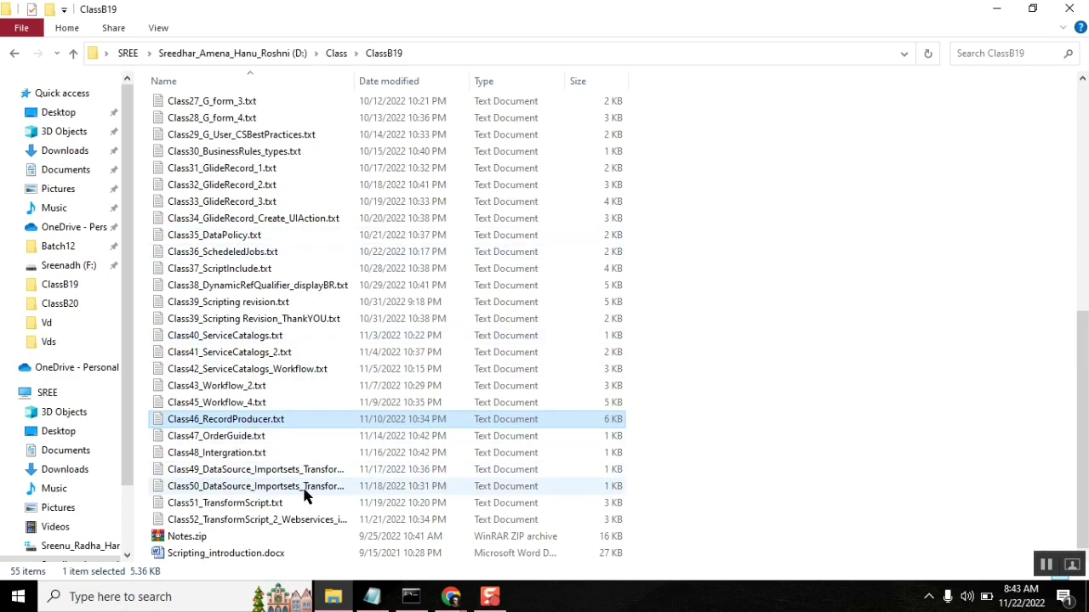
{"action": "left_click", "coordinate": [227, 170]}
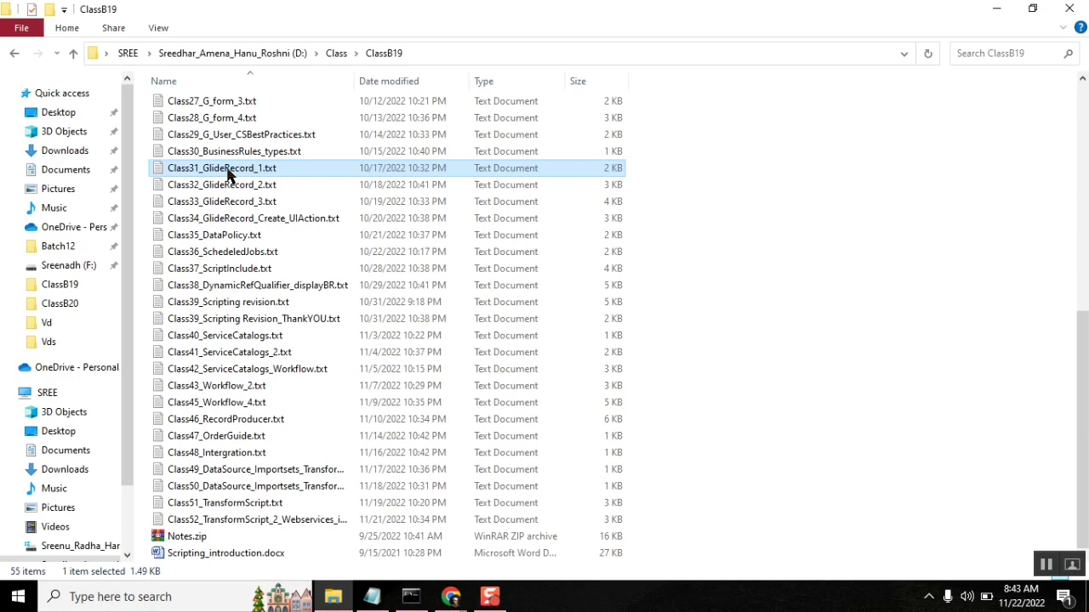